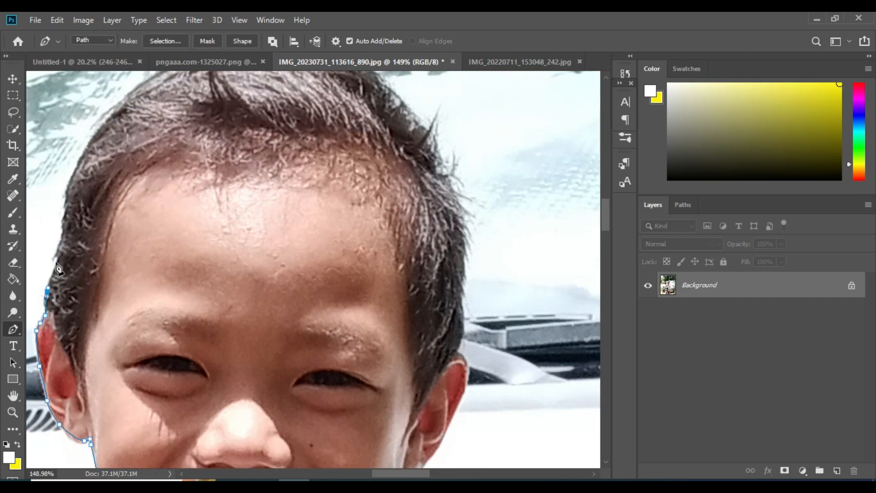
# Step: Trace a Pen path around the boy's hairline and face, close it, and choose Make Selection
pyautogui.click(130, 93)
pyautogui.scroll(3, 171, 185)
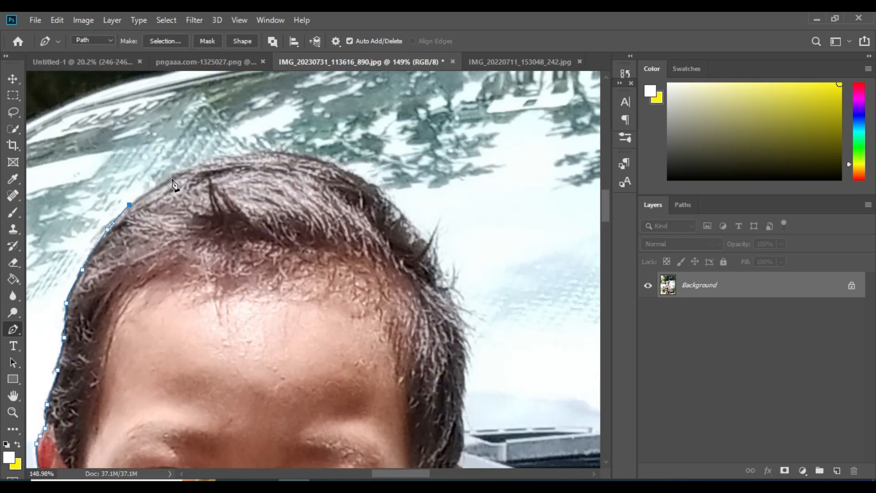
pyautogui.click(453, 308)
pyautogui.scroll(-5, 450, 274)
pyautogui.scroll(-2, 450, 258)
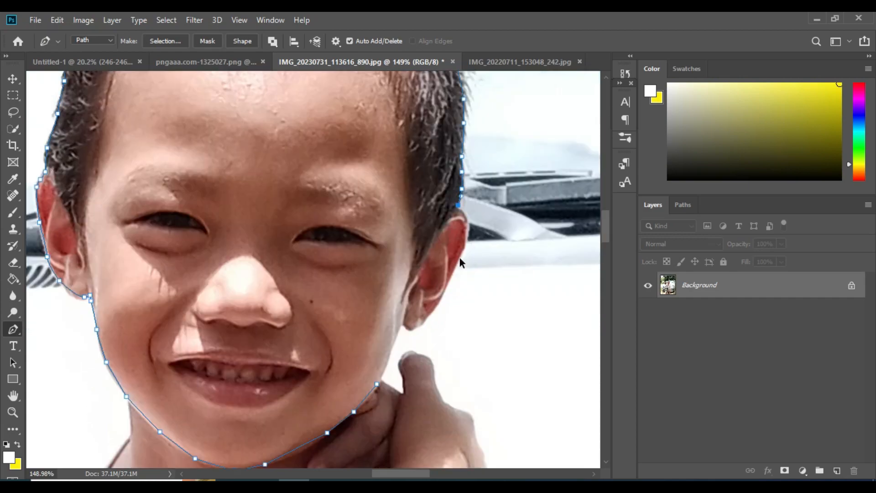
pyautogui.scroll(3, 468, 194)
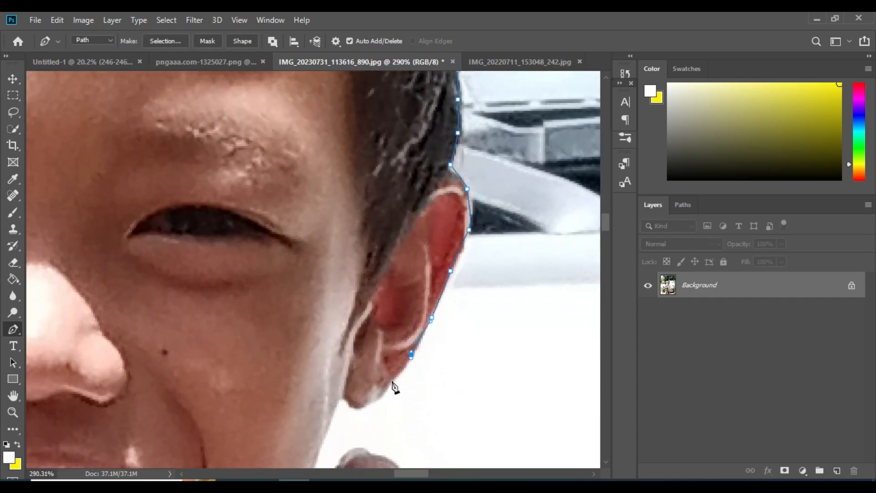
pyautogui.click(344, 401)
pyautogui.scroll(-5, 328, 399)
pyautogui.rightClick(296, 322)
pyautogui.click(322, 87)
# Step: Confirm the selection, then position and enlarge the pasted face over Ryder's head
pyautogui.press('Return')
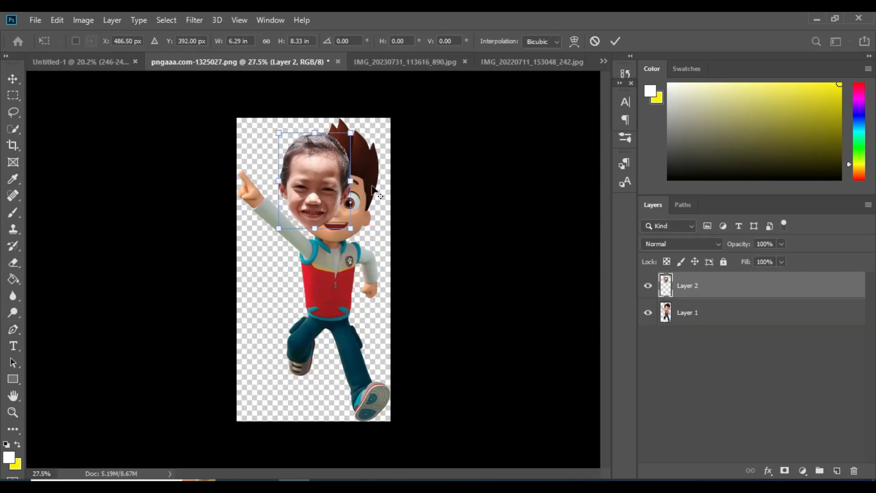
pyautogui.moveTo(338, 214); pyautogui.dragTo(378, 255)
pyautogui.scroll(1, 380, 253)
pyautogui.scroll(-4, 377, 256)
pyautogui.moveTo(327, 148); pyautogui.dragTo(331, 108)
pyautogui.scroll(3, 438, 223)
pyautogui.moveTo(394, 198); pyautogui.dragTo(401, 197)
pyautogui.press('Return')
# Step: Colour-balance the face toward green and red, with slightly more blue
pyautogui.scroll(1, 397, 195)
pyautogui.click(84, 20)
pyautogui.moveTo(118, 53)
pyautogui.click(293, 134)
pyautogui.moveTo(643, 171)
pyautogui.mouseDown()
pyautogui.moveTo(664, 184)
pyautogui.moveTo(656, 168)
pyautogui.mouseUp()
pyautogui.moveTo(643, 200); pyautogui.dragTo(650, 199)
pyautogui.click(779, 139)
pyautogui.click(699, 313)
# Step: Erase the cartoon ear and hair showing past the face
pyautogui.press('i')
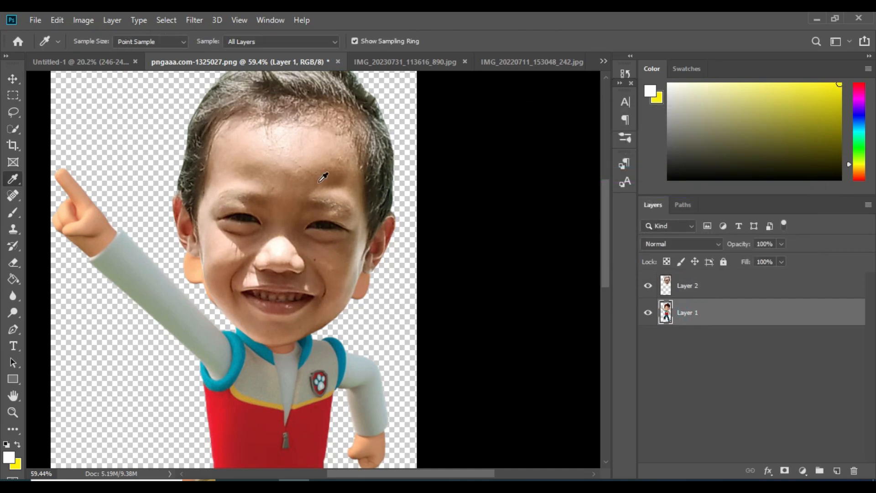
pyautogui.click(20, 268)
pyautogui.rightClick(262, 200)
pyautogui.click(197, 238)
pyautogui.moveTo(359, 274); pyautogui.dragTo(364, 290)
pyautogui.scroll(2, 383, 142)
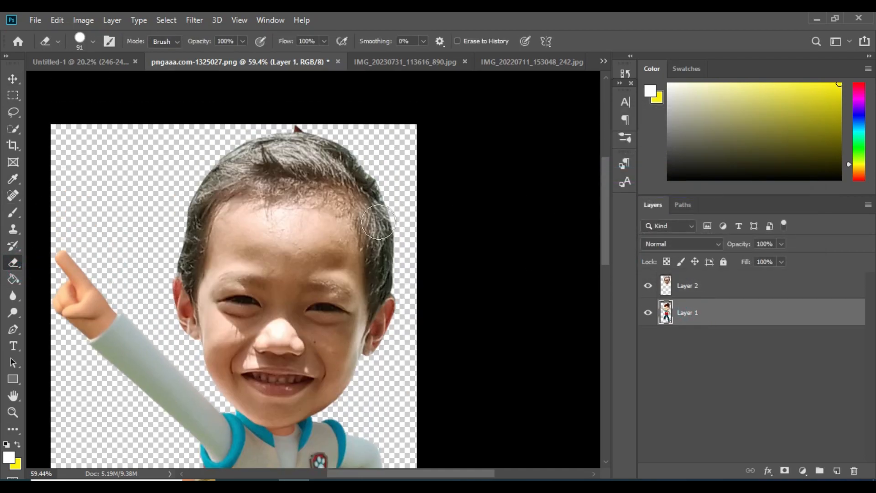
# Step: Merge the face and Ryder layers into one layer
pyautogui.click(298, 129)
pyautogui.scroll(-10, 203, 186)
pyautogui.scroll(2, 370, 218)
pyautogui.keyDown('ctrl'); pyautogui.click(714, 289); pyautogui.keyUp('ctrl')
pyautogui.hotkey('ctrl', 'e')
# Step: Move the merged character into the birthday layout, enlarging it and shifting it left
pyautogui.press('v')
pyautogui.moveTo(342, 168); pyautogui.dragTo(257, 178)
pyautogui.hotkey('ctrl', 't')
pyautogui.moveTo(299, 242); pyautogui.dragTo(346, 243)
pyautogui.moveTo(296, 246); pyautogui.dragTo(296, 283)
pyautogui.moveTo(343, 111); pyautogui.dragTo(357, 102)
# Step: Place the red shield image and size it into the bottom-left corner
pyautogui.press('Return')
pyautogui.click(35, 20)
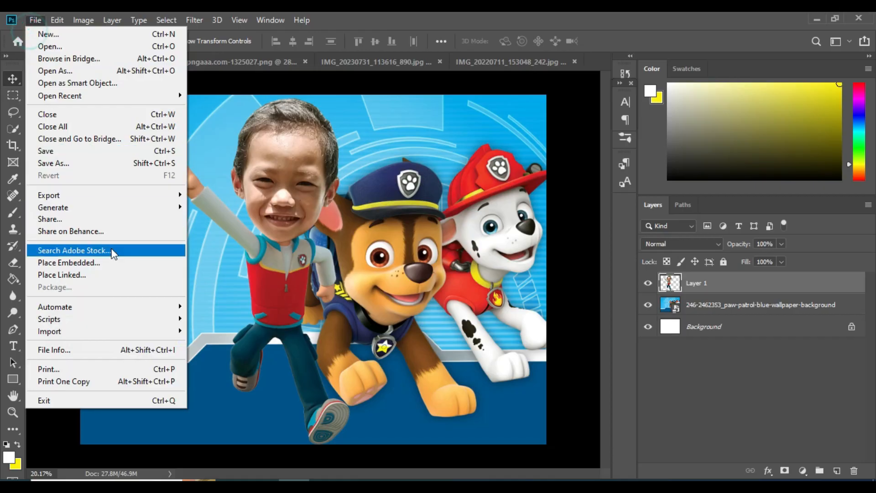
pyautogui.click(59, 266)
pyautogui.scroll(-2, 270, 256)
pyautogui.doubleClick(642, 349)
pyautogui.moveTo(299, 269); pyautogui.dragTo(149, 313)
pyautogui.moveTo(228, 315); pyautogui.dragTo(268, 316)
pyautogui.moveTo(244, 314); pyautogui.dragTo(242, 338)
pyautogui.moveTo(161, 424); pyautogui.dragTo(162, 413)
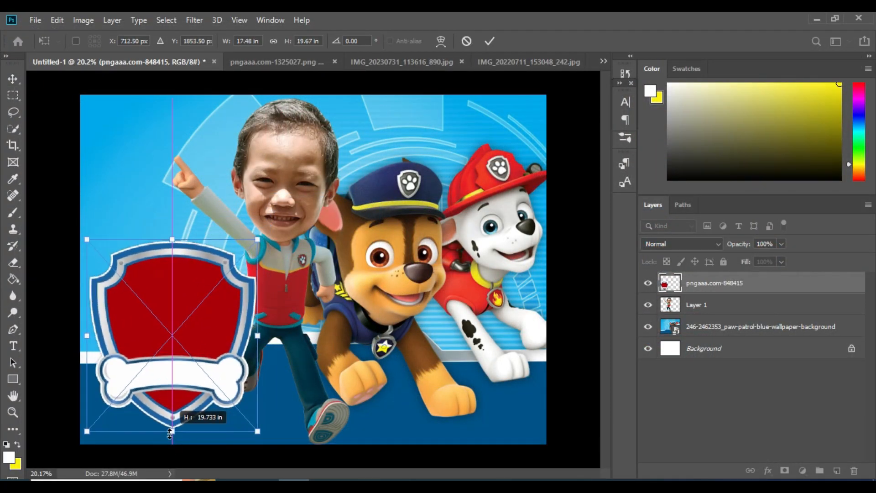
pyautogui.press('Return')
# Step: Place the group of pups image at the bottom right, above the wallpaper layer
pyautogui.rightClick(123, 181)
pyautogui.click(183, 186)
pyautogui.moveTo(12, 379); pyautogui.dragTo(50, 404)
pyautogui.click(34, 18)
pyautogui.click(59, 222)
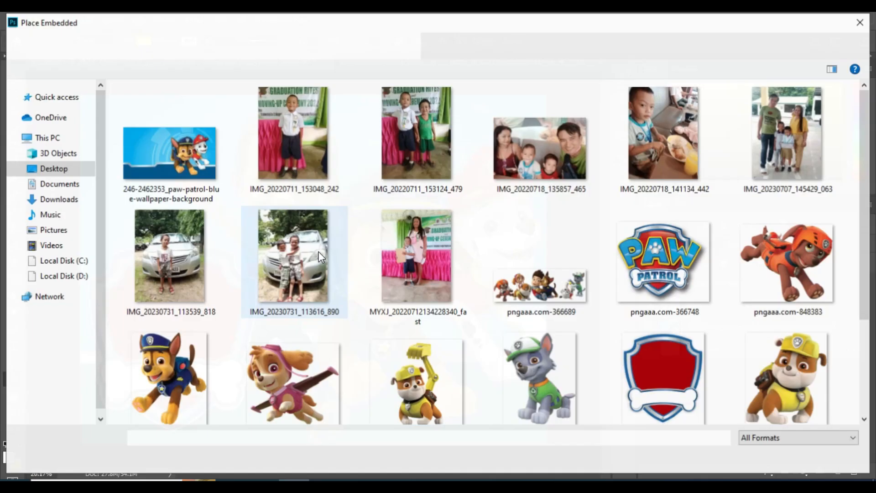
pyautogui.doubleClick(539, 256)
pyautogui.moveTo(347, 270); pyautogui.dragTo(478, 415)
pyautogui.press('Return')
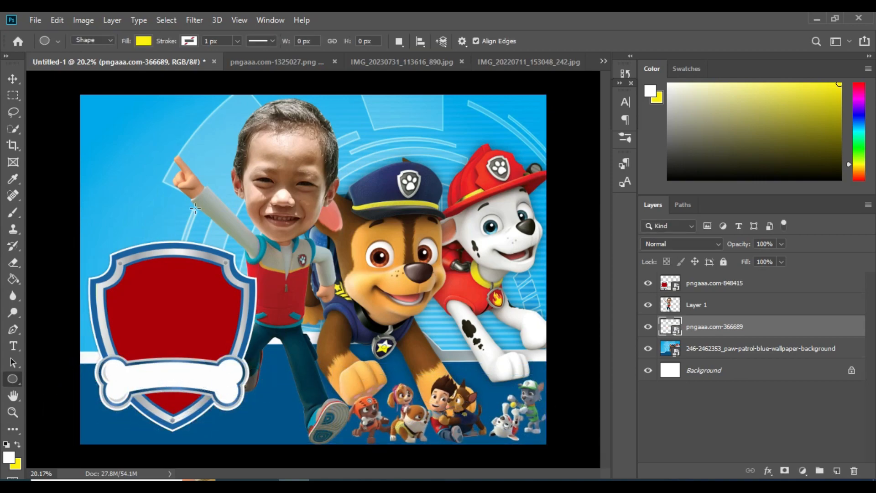
# Step: Place the orange pup image, shrink it, and set it beside the shield
pyautogui.click(35, 20)
pyautogui.click(59, 264)
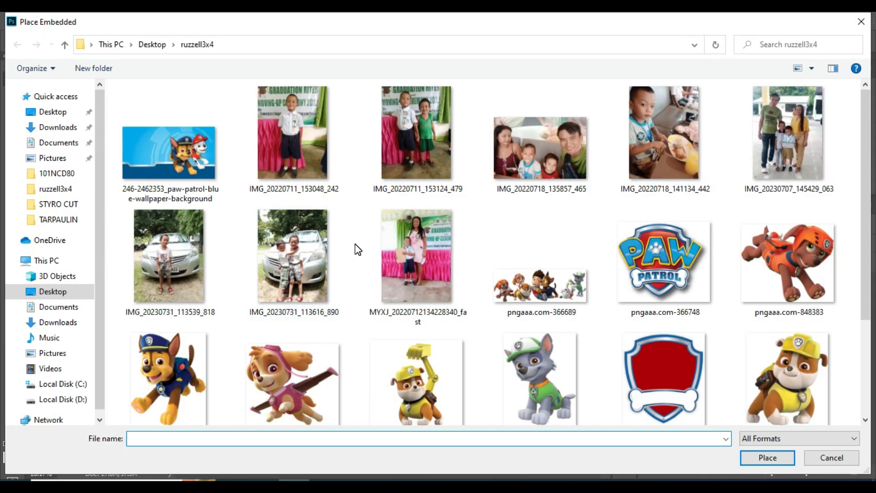
pyautogui.doubleClick(791, 259)
pyautogui.moveTo(450, 270); pyautogui.dragTo(275, 392)
pyautogui.moveTo(243, 459); pyautogui.dragTo(244, 409)
pyautogui.moveTo(250, 390); pyautogui.dragTo(297, 427)
pyautogui.press('Return')
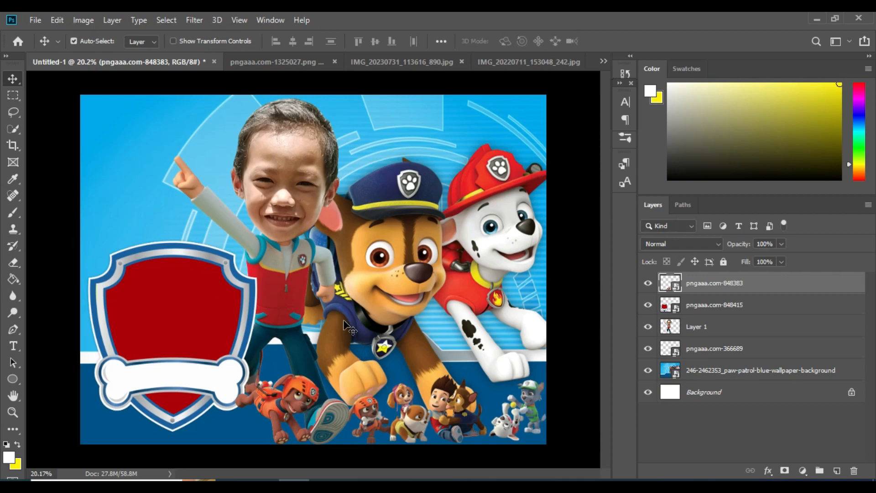
# Step: Draw a yellow circle near the bottom, keeping the orange pup above it
pyautogui.scroll(5, 506, 388)
pyautogui.scroll(-2, 439, 462)
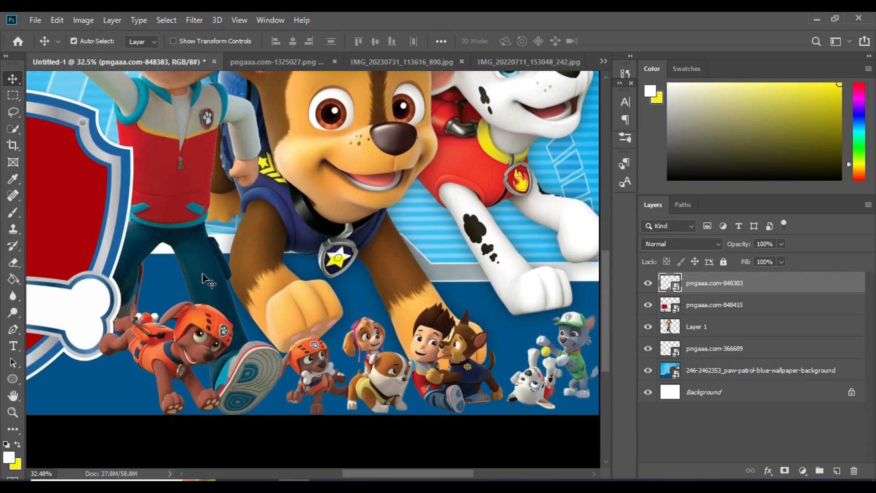
pyautogui.keyDown('ctrl'); pyautogui.click(201, 273); pyautogui.keyUp('ctrl')
pyautogui.click(19, 378)
pyautogui.moveTo(323, 334); pyautogui.dragTo(315, 370)
pyautogui.press('v')
pyautogui.moveTo(279, 303); pyautogui.dragTo(296, 301)
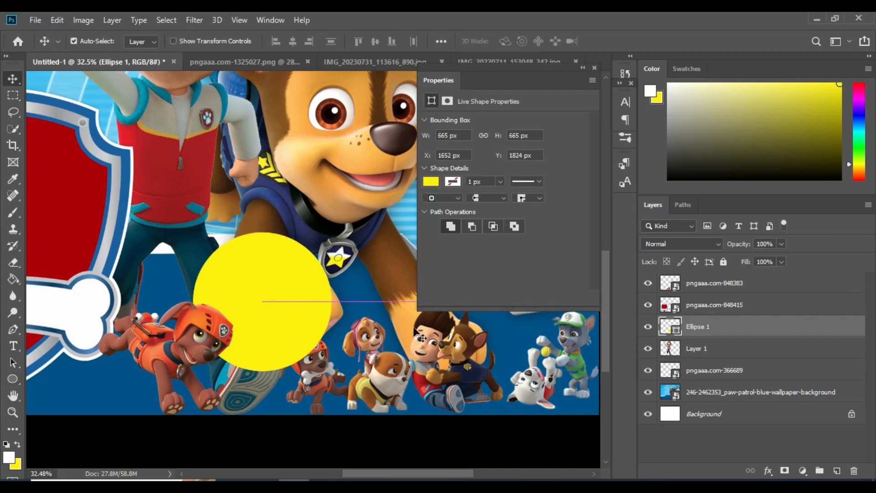
pyautogui.moveTo(698, 288)
pyautogui.mouseDown()
pyautogui.moveTo(694, 336)
pyautogui.moveTo(687, 276)
pyautogui.moveTo(693, 297)
pyautogui.mouseUp()
# Step: Move the pups group layer in front of the circle, then reselect the circle
pyautogui.rightClick(372, 382)
pyautogui.click(388, 392)
pyautogui.moveTo(683, 372); pyautogui.dragTo(685, 299)
pyautogui.rightClick(274, 300)
pyautogui.click(292, 309)
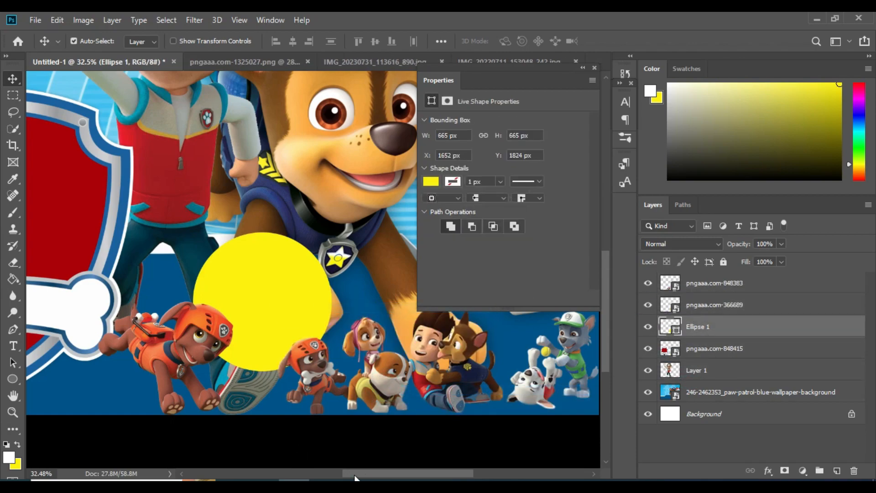
pyautogui.moveTo(354, 476); pyautogui.dragTo(400, 476)
# Step: Give the yellow circle a red Stroke layer style
pyautogui.rightClick(700, 327)
pyautogui.click(622, 29)
pyautogui.click(396, 245)
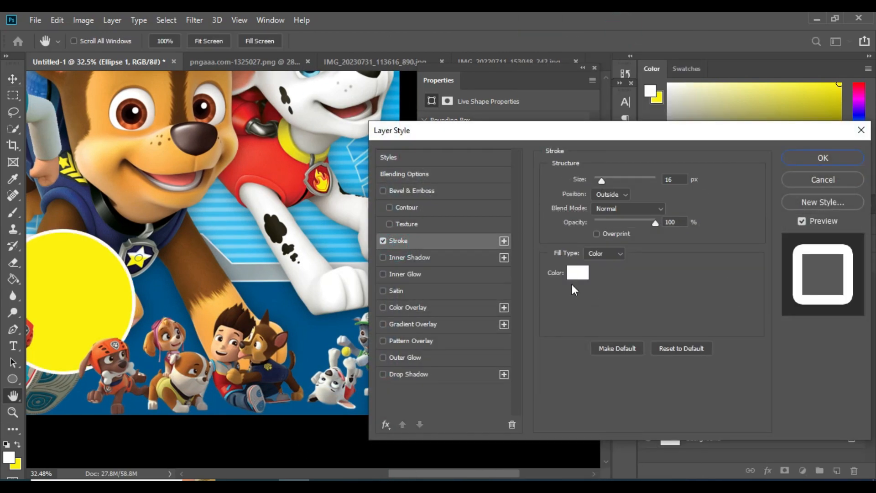
pyautogui.click(576, 275)
pyautogui.click(622, 268)
pyautogui.click(777, 250)
pyautogui.click(825, 156)
# Step: Duplicate the outlined circle to the right along the bottom row
pyautogui.moveTo(76, 294)
pyautogui.mouseDown()
pyautogui.moveTo(210, 293)
pyautogui.moveTo(190, 281)
pyautogui.moveTo(313, 284)
pyautogui.mouseUp()
pyautogui.rightClick(80, 273)
pyautogui.click(93, 280)
pyautogui.scroll(-6, 284, 256)
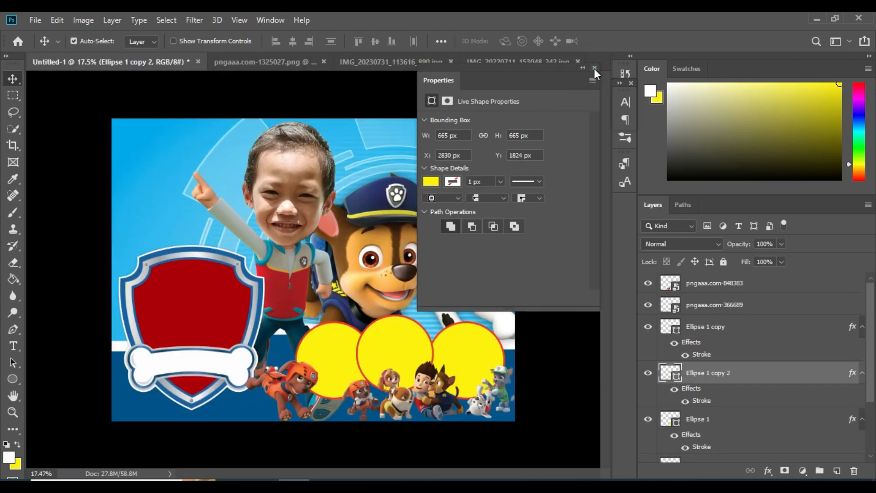
pyautogui.click(595, 68)
pyautogui.scroll(2, 505, 362)
pyautogui.rightClick(493, 366)
pyautogui.click(504, 374)
# Step: Copy a circle to the upper left, resize it, and send it behind the character
pyautogui.moveTo(503, 376); pyautogui.dragTo(133, 211)
pyautogui.moveTo(712, 388); pyautogui.dragTo(712, 441)
pyautogui.hotkey('ctrl', 't')
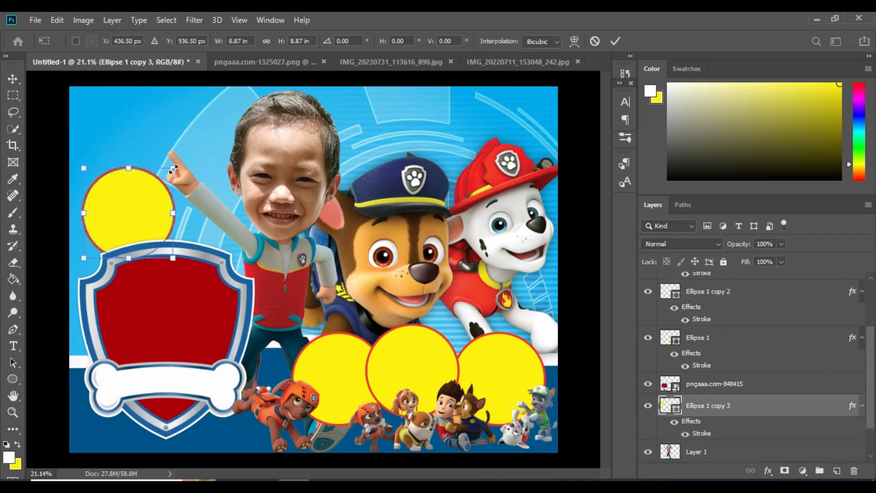
pyautogui.moveTo(174, 169); pyautogui.dragTo(200, 142)
pyautogui.moveTo(183, 186); pyautogui.dragTo(177, 189)
pyautogui.press('Return')
pyautogui.scroll(-3, 708, 419)
pyautogui.moveTo(694, 369); pyautogui.dragTo(696, 411)
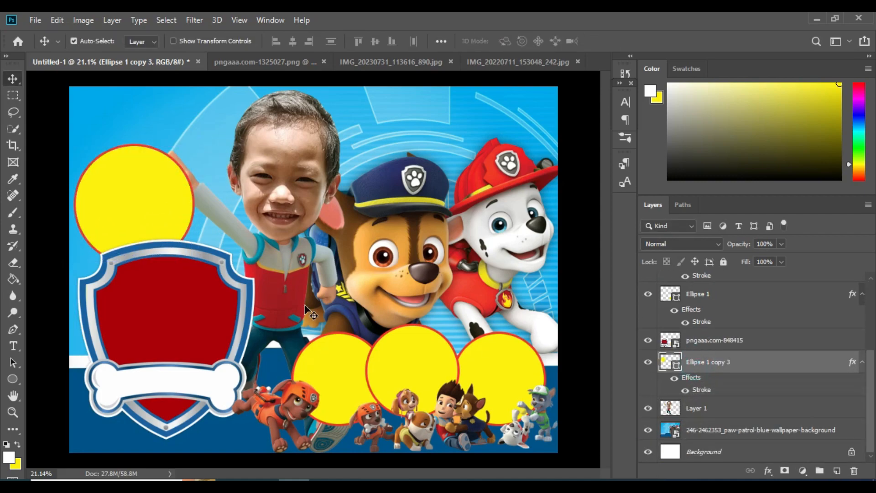
pyautogui.hotkey('ctrl', '[')
# Step: Duplicate a second top-left circle and resize it to about 8.61 in wide
pyautogui.moveTo(131, 203); pyautogui.dragTo(194, 152)
pyautogui.hotkey('ctrl', 't')
pyautogui.moveTo(198, 206); pyautogui.dragTo(207, 120)
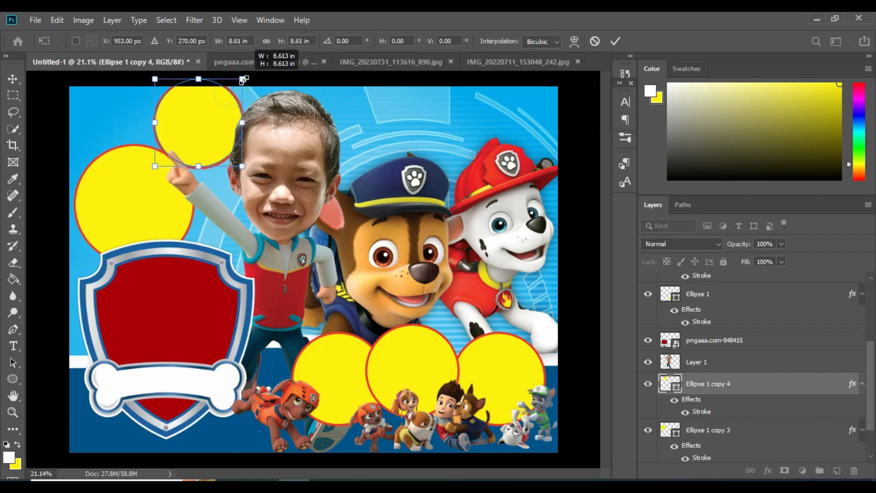
pyautogui.moveTo(244, 79); pyautogui.dragTo(243, 80)
pyautogui.press('Return')
pyautogui.hotkey('ctrl', 't')
pyautogui.moveTo(155, 168); pyautogui.dragTo(142, 179)
pyautogui.press('Return')
# Step: Widen the larger upper-left circle from its right side
pyautogui.click(119, 192)
pyautogui.hotkey('ctrl', 't')
pyautogui.moveTo(197, 202); pyautogui.dragTo(220, 204)
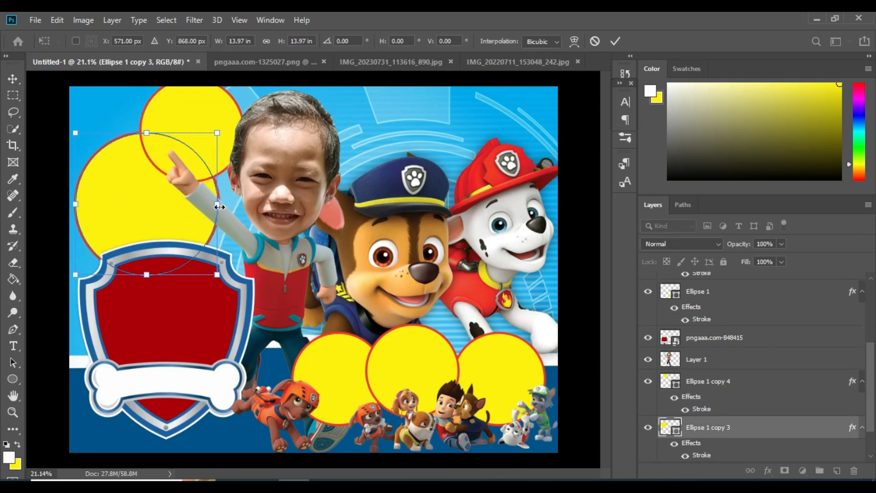
pyautogui.press('Return')
pyautogui.scroll(-2, 121, 239)
pyautogui.scroll(1, 121, 239)
pyautogui.scroll(1, 515, 158)
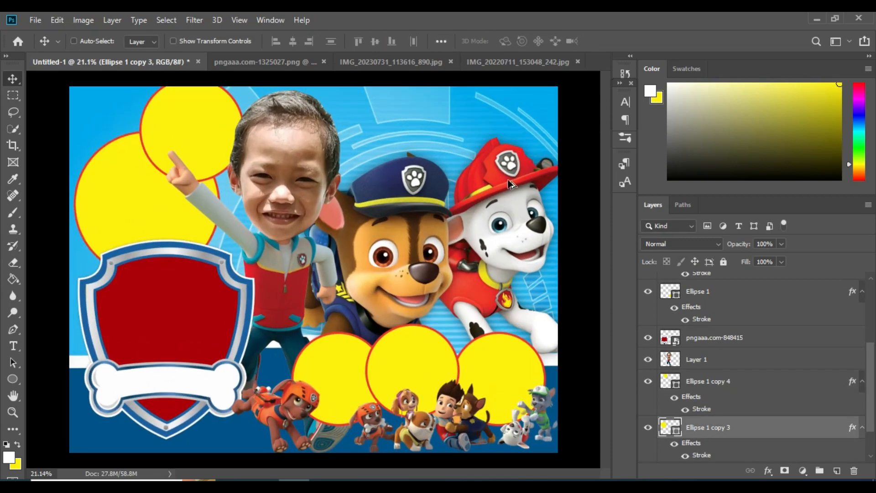
# Step: Add the RUZZELL name on the shield in white Boss Baby font
pyautogui.press('t')
pyautogui.scroll(5, 750, 313)
pyautogui.click(738, 284)
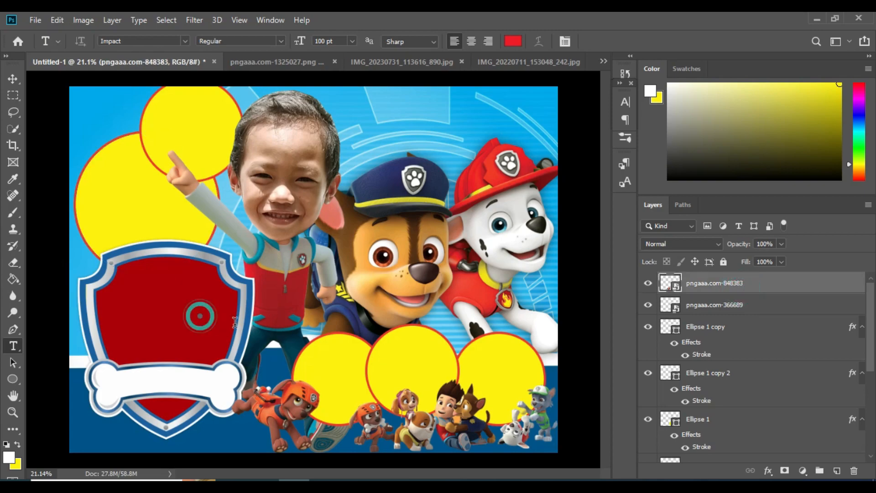
pyautogui.click(200, 314)
pyautogui.moveTo(275, 308); pyautogui.dragTo(184, 315)
pyautogui.click(513, 41)
pyautogui.press('Return')
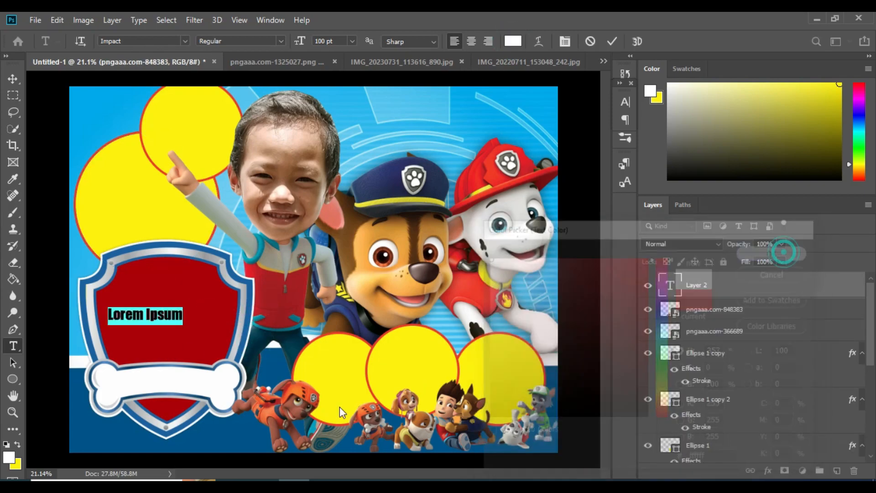
pyautogui.click(185, 41)
pyautogui.click(347, 167)
pyautogui.click(185, 41)
pyautogui.click(183, 177)
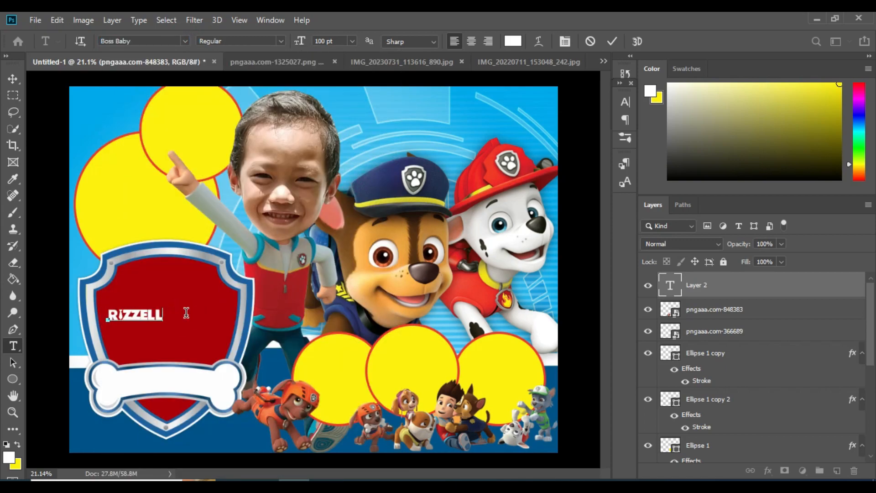
pyautogui.hotkey('ctrl', 'Return')
# Step: Scale the RUZZELL text to fit across the shield
pyautogui.hotkey('ctrl', 't')
pyautogui.press('Return')
pyautogui.scroll(2, 120, 321)
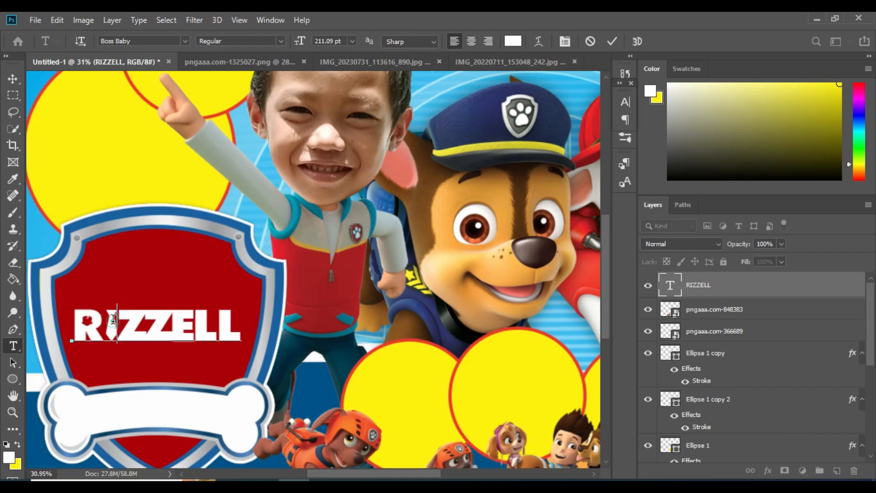
pyautogui.hotkey('ctrl', 'Return')
pyautogui.hotkey('ctrl', 't')
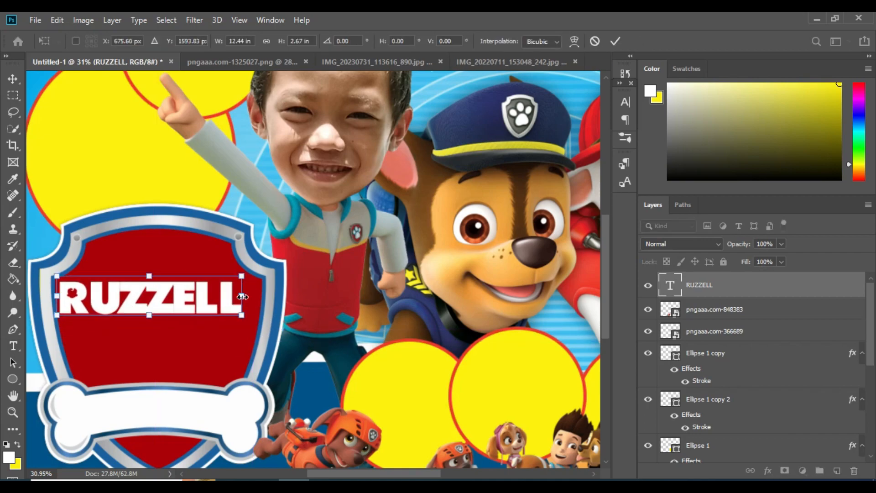
pyautogui.scroll(1, 207, 315)
pyautogui.press('Return')
# Step: Give RUZZELL a drop shadow and a thin stroke in blue sampled from the shield
pyautogui.doubleClick(739, 284)
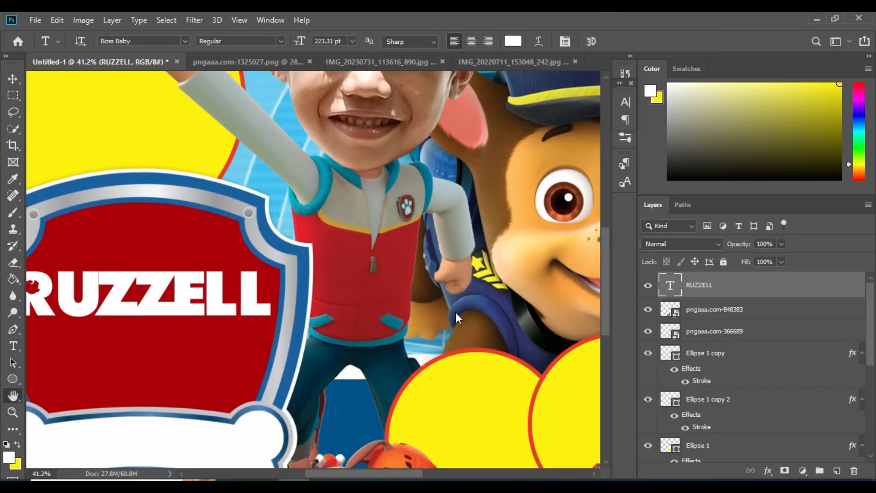
pyautogui.click(412, 374)
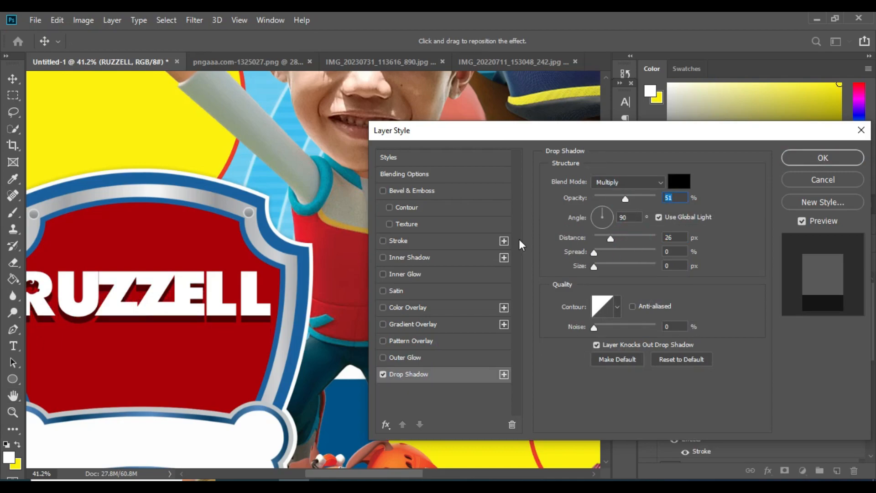
pyautogui.click(399, 240)
pyautogui.click(576, 270)
pyautogui.click(307, 305)
pyautogui.click(768, 251)
pyautogui.moveTo(603, 181); pyautogui.dragTo(601, 181)
pyautogui.click(823, 158)
pyautogui.moveTo(156, 406); pyautogui.dragTo(318, 347)
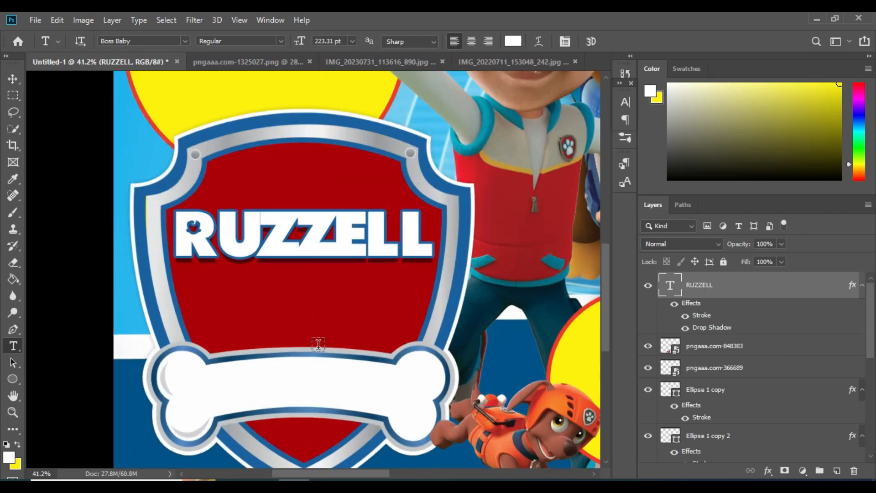
pyautogui.click(343, 327)
pyautogui.moveTo(466, 370); pyautogui.dragTo(382, 354)
pyautogui.click(186, 42)
pyautogui.scroll(-3, 305, 228)
pyautogui.click(306, 309)
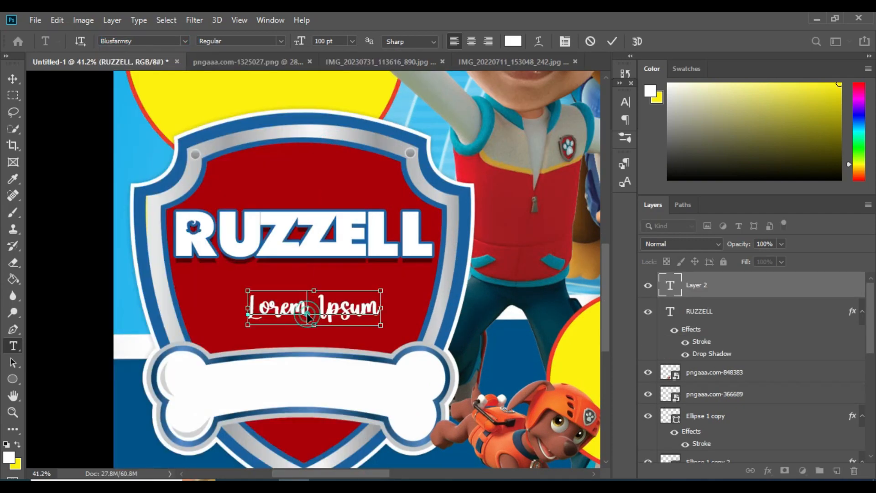
pyautogui.write('G')
pyautogui.hotkey('ctrl', 't')
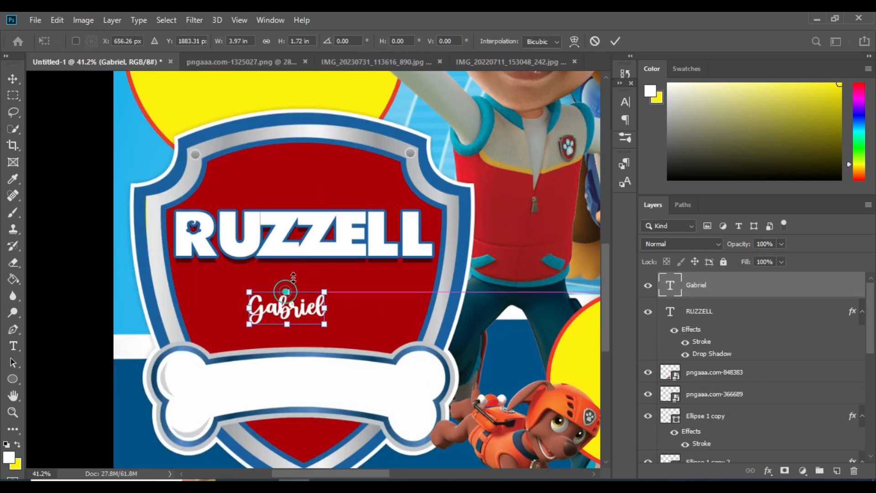
pyautogui.moveTo(287, 291); pyautogui.dragTo(321, 239)
pyautogui.moveTo(349, 289); pyautogui.dragTo(366, 289)
pyautogui.press('Return')
pyautogui.press('v')
pyautogui.moveTo(385, 224); pyautogui.dragTo(386, 222)
pyautogui.rightClick(384, 289)
pyautogui.click(404, 296)
pyautogui.rightClick(756, 286)
pyautogui.click(628, 30)
pyautogui.click(412, 374)
pyautogui.click(408, 241)
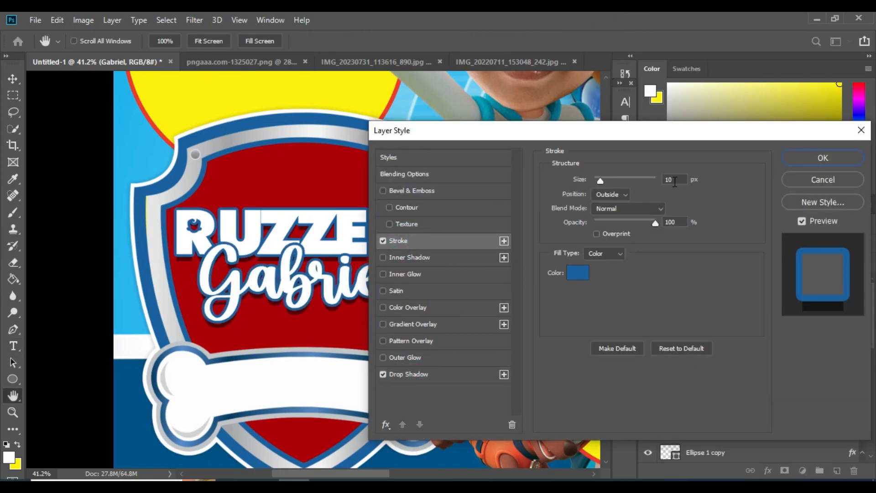
pyautogui.click(833, 158)
pyautogui.scroll(-1, 435, 281)
pyautogui.press('t')
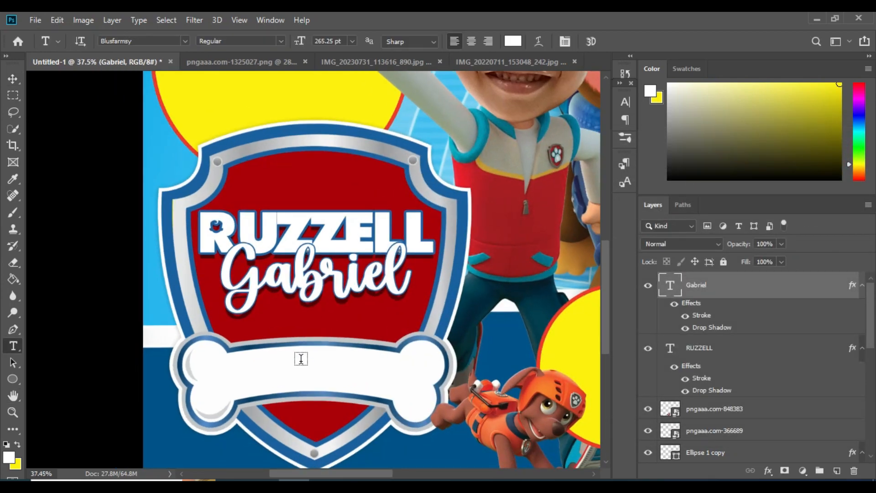
pyautogui.click(302, 360)
pyautogui.moveTo(354, 379); pyautogui.dragTo(318, 356)
pyautogui.click(187, 40)
pyautogui.click(339, 142)
pyautogui.hotkey('ctrl', 'Return')
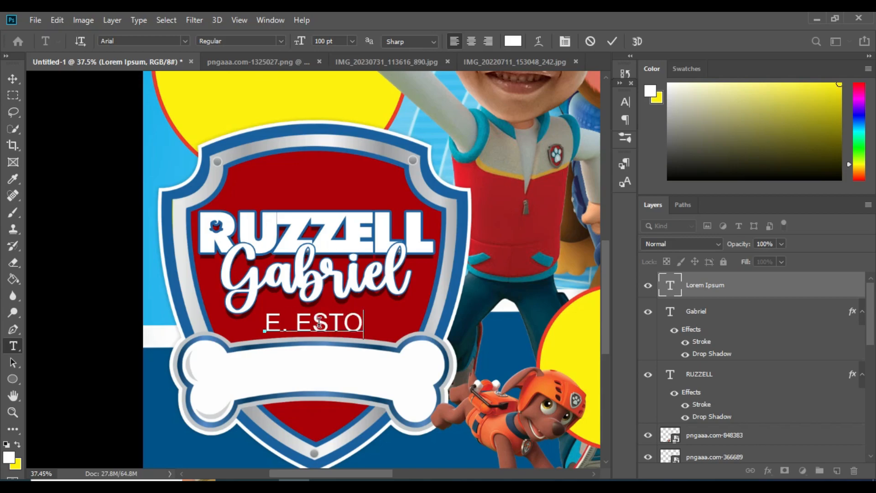
pyautogui.write('RES')
pyautogui.hotkey('ctrl', 'Return')
pyautogui.hotkey('ctrl', 't')
pyautogui.scroll(6, 295, 324)
pyautogui.moveTo(512, 334); pyautogui.dragTo(464, 328)
pyautogui.moveTo(241, 325); pyautogui.dragTo(223, 323)
pyautogui.moveTo(462, 327); pyautogui.dragTo(478, 327)
pyautogui.moveTo(423, 323); pyautogui.dragTo(424, 319)
pyautogui.press('Return')
pyautogui.scroll(-6, 379, 294)
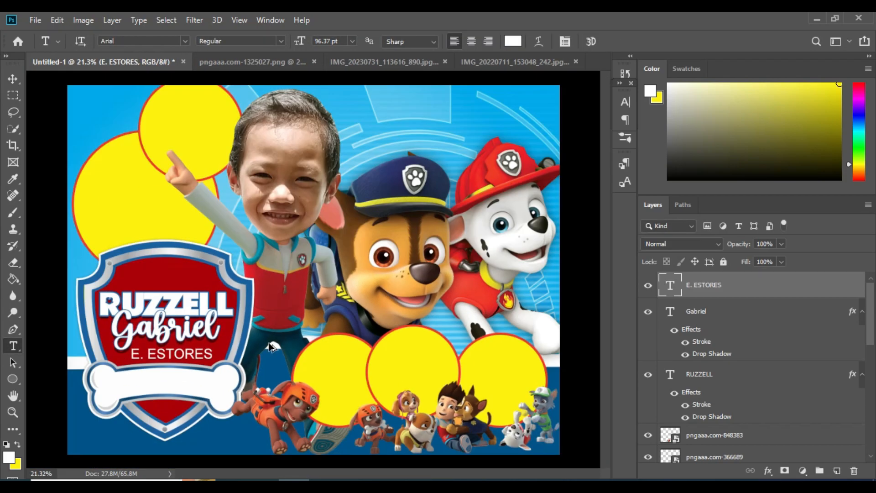
pyautogui.scroll(3, 203, 327)
pyautogui.click(221, 323)
# Step: Center-align the bone text in red and position it in the middle of the bone
pyautogui.click(471, 42)
pyautogui.click(513, 41)
pyautogui.click(635, 309)
pyautogui.click(777, 250)
pyautogui.moveTo(257, 364); pyautogui.dragTo(305, 366)
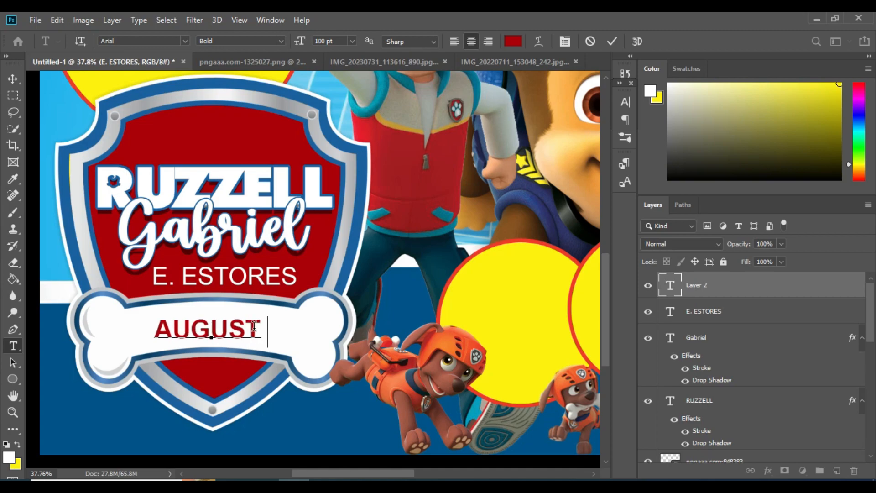
# Step: Warp the AUGUST 2,2023 date into a gentle Arch (bend about +19) and commit it
pyautogui.click(538, 41)
pyautogui.click(619, 277)
pyautogui.click(594, 100)
pyautogui.moveTo(636, 342); pyautogui.dragTo(619, 342)
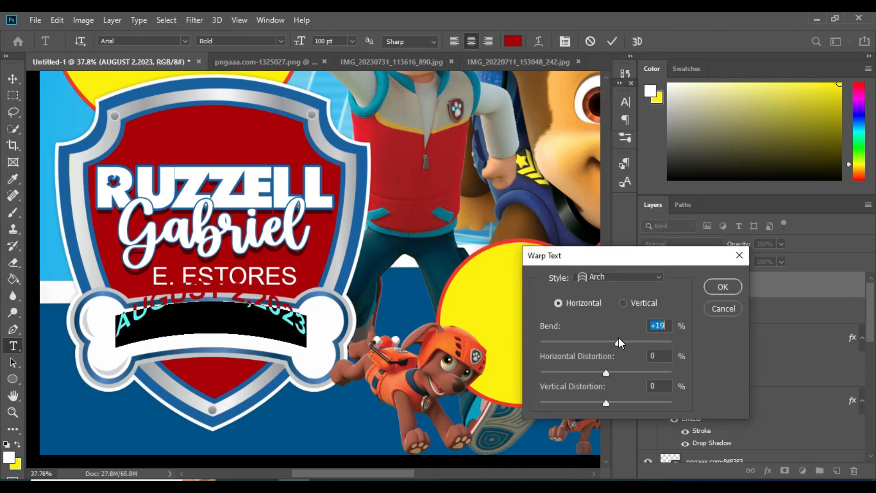
pyautogui.moveTo(267, 355); pyautogui.dragTo(270, 353)
pyautogui.click(722, 285)
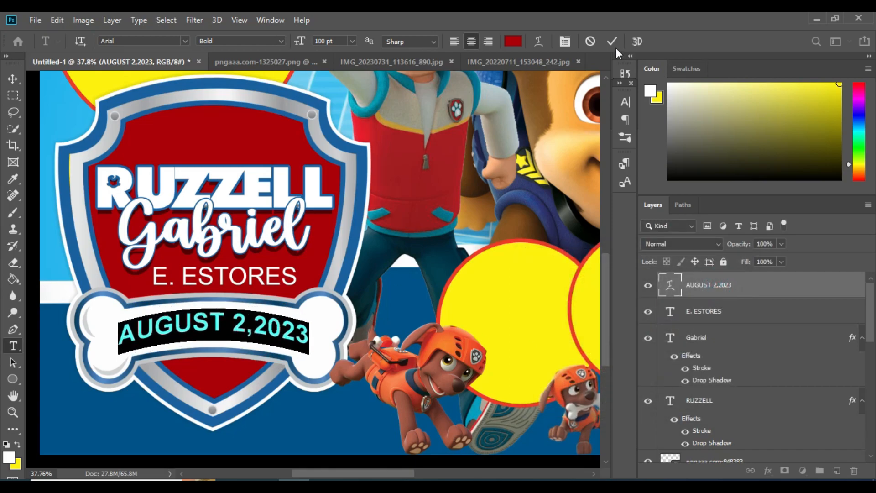
pyautogui.click(613, 43)
pyautogui.scroll(-6, 261, 288)
pyautogui.scroll(-3, 262, 326)
pyautogui.scroll(3, 262, 327)
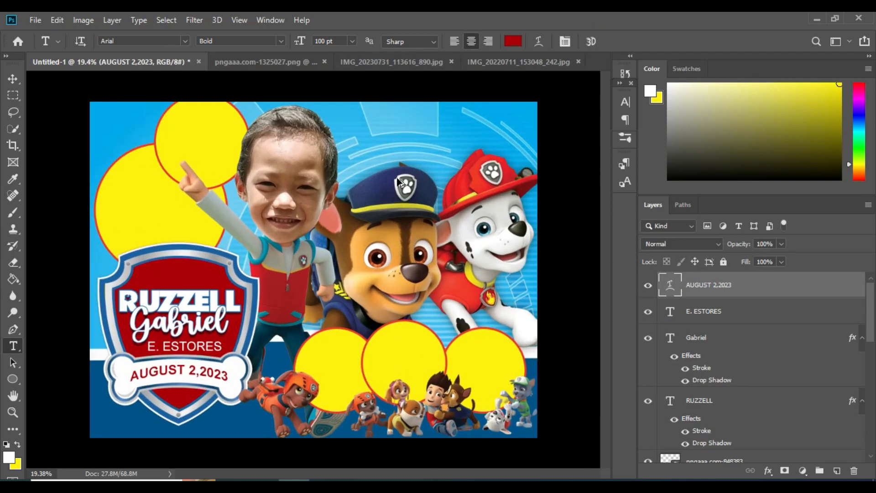
pyautogui.click(361, 127)
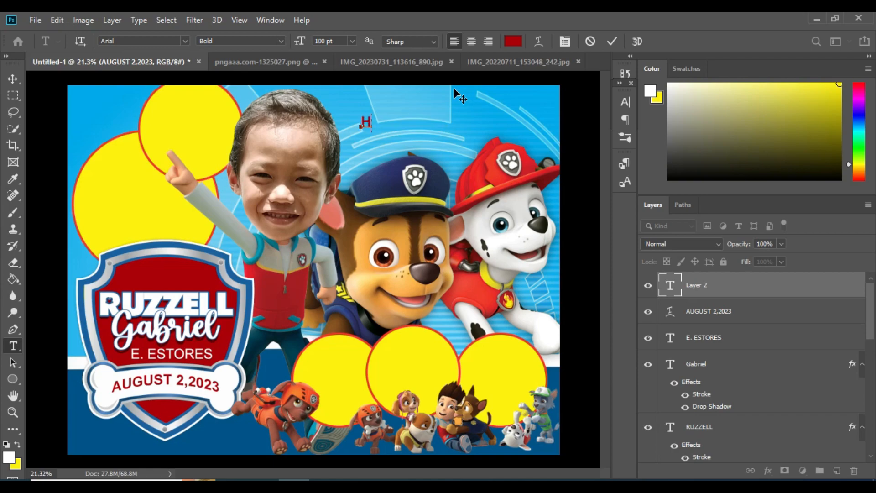
# Step: Set the HAPPY 7TH BIRTHDAY headline in Bubble Candy Demo, retyping 'Happy' in mixed case
pyautogui.click(449, 88)
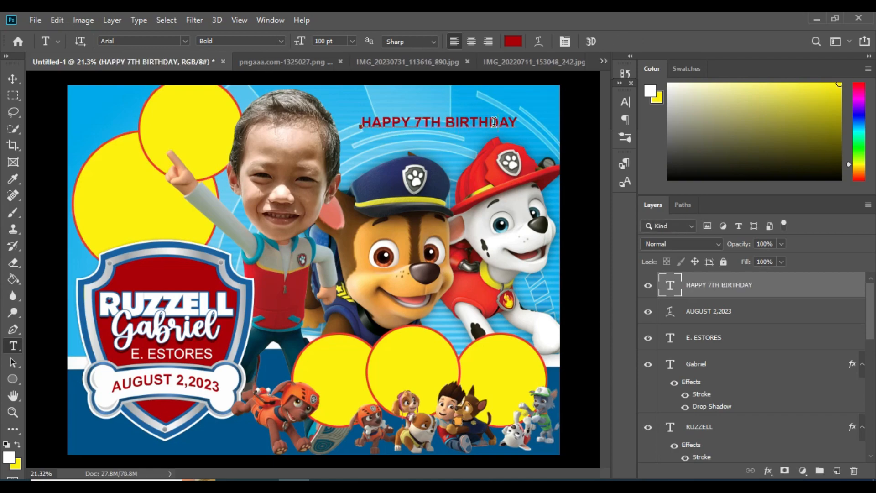
pyautogui.click(184, 41)
pyautogui.click(348, 183)
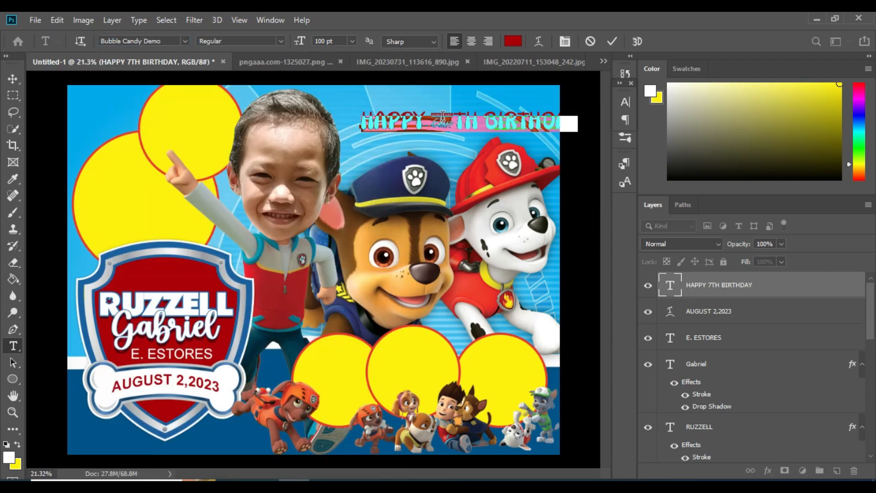
pyautogui.scroll(5, 338, 282)
pyautogui.hscroll(5, 313, 289)
pyautogui.scroll(4, 313, 289)
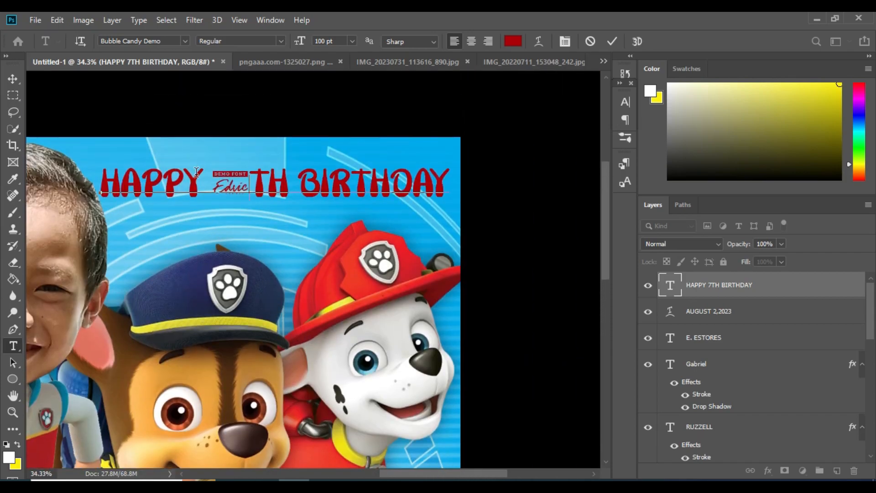
pyautogui.write('appy')
# Step: Make the 7 Impact at 250 pt and retype the rest as 'th Birthday'
pyautogui.click(184, 41)
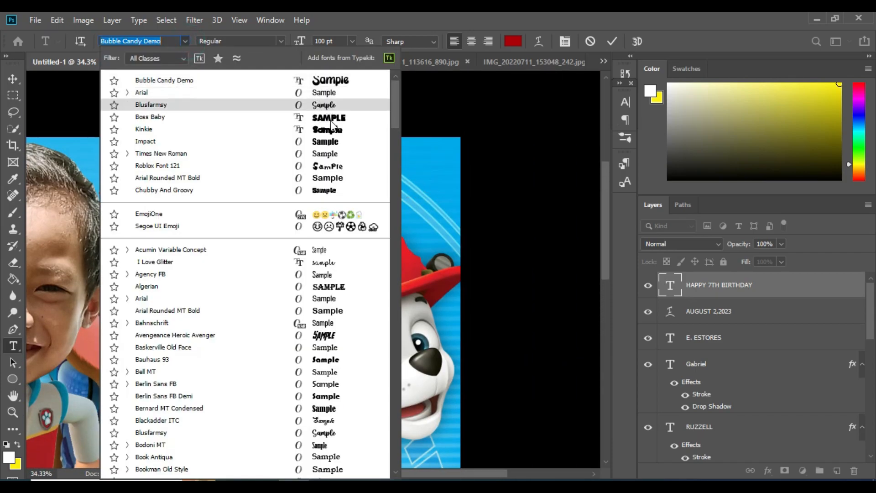
pyautogui.click(196, 144)
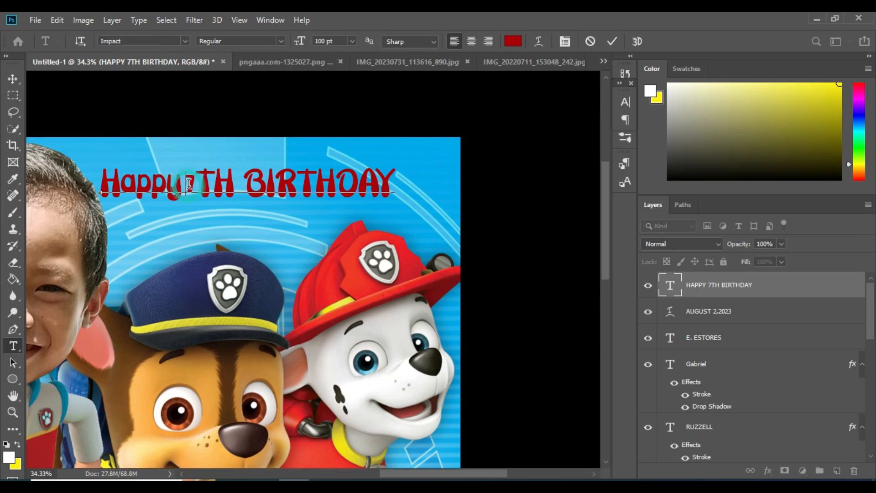
pyautogui.moveTo(218, 183); pyautogui.dragTo(237, 178)
pyautogui.write('th')
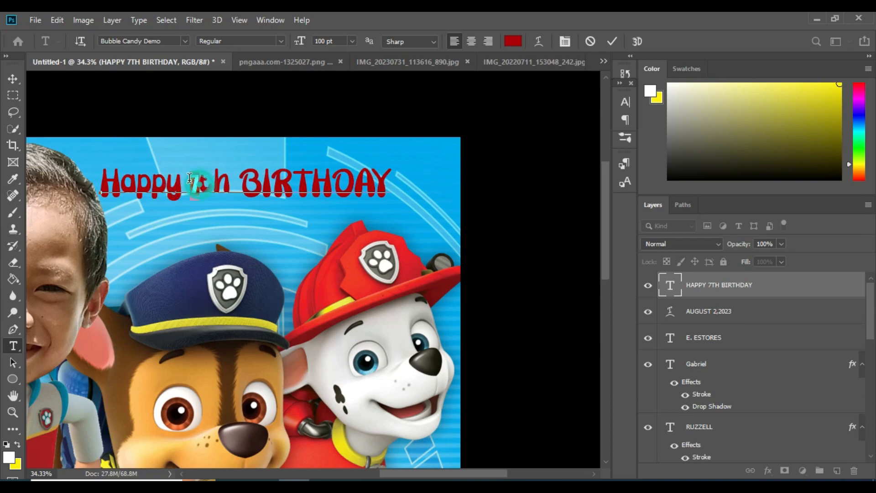
pyautogui.write('250')
pyautogui.press('Return')
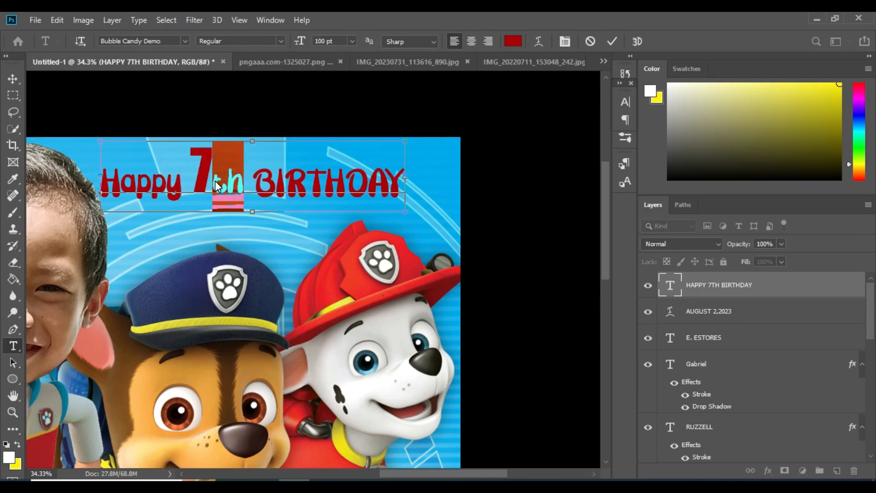
pyautogui.moveTo(254, 182); pyautogui.dragTo(427, 192)
pyautogui.write('Birthday')
# Step: Enlarge the headline and position it at the top right
pyautogui.hotkey('ctrl', 'Return')
pyautogui.hotkey('ctrl', 't')
pyautogui.moveTo(362, 212); pyautogui.dragTo(458, 213)
pyautogui.moveTo(411, 206); pyautogui.dragTo(417, 197)
pyautogui.press('Return')
# Step: Give the headline a light stroke and a longer drop shadow
pyautogui.rightClick(721, 284)
pyautogui.click(637, 35)
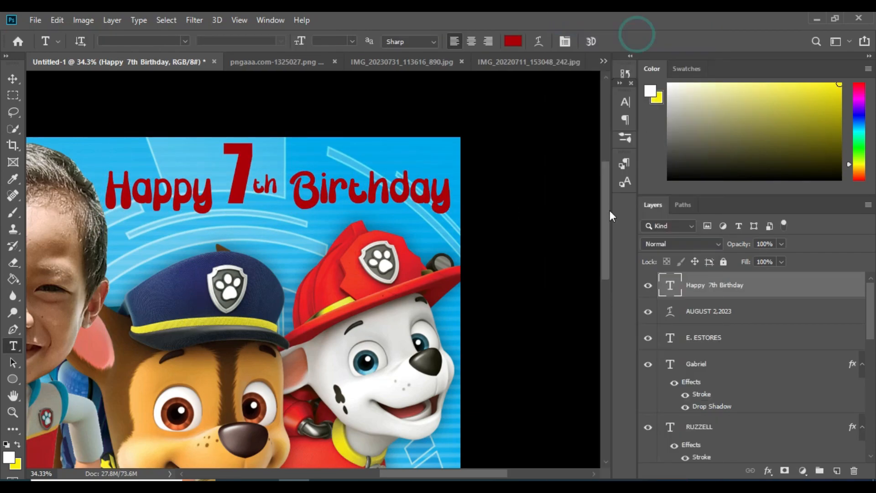
pyautogui.click(399, 240)
pyautogui.click(578, 273)
pyautogui.click(485, 268)
pyautogui.click(777, 250)
pyautogui.moveTo(601, 183); pyautogui.dragTo(601, 180)
pyautogui.click(417, 374)
pyautogui.click(613, 237)
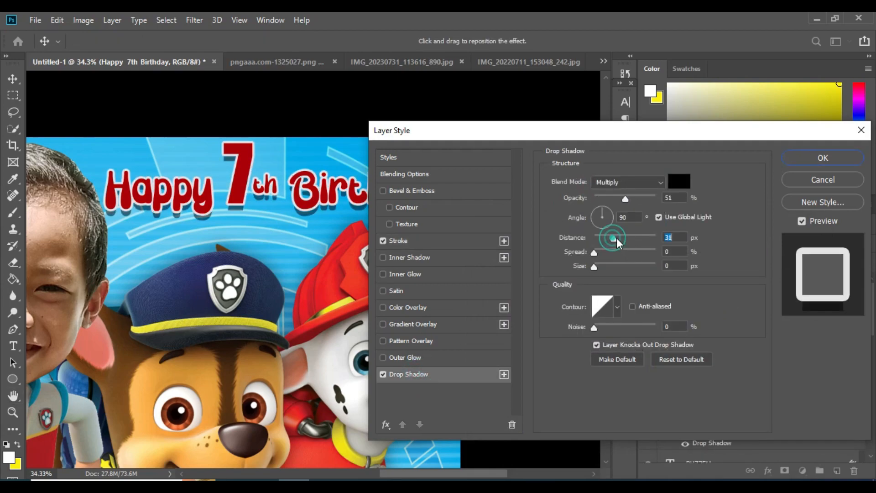
pyautogui.click(823, 157)
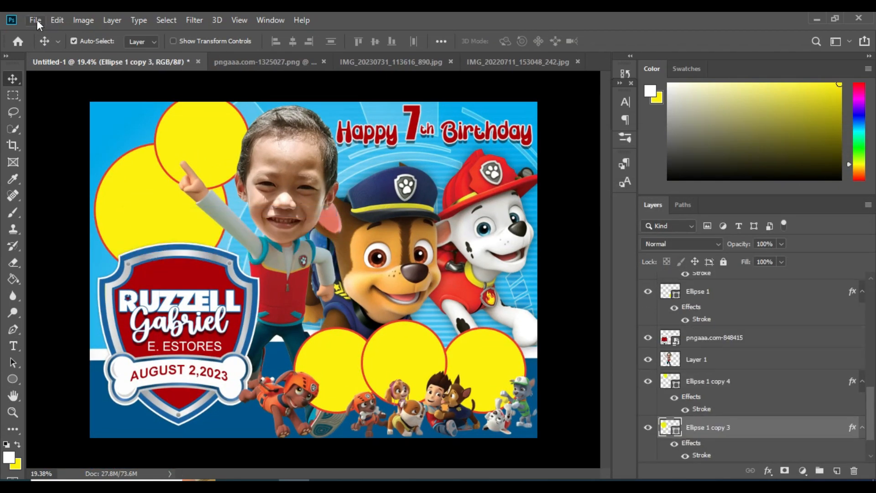
# Step: Place photo IMG_20230731_113616_890, size it over the left yellow circle and clip it inside
pyautogui.click(38, 21)
pyautogui.click(89, 264)
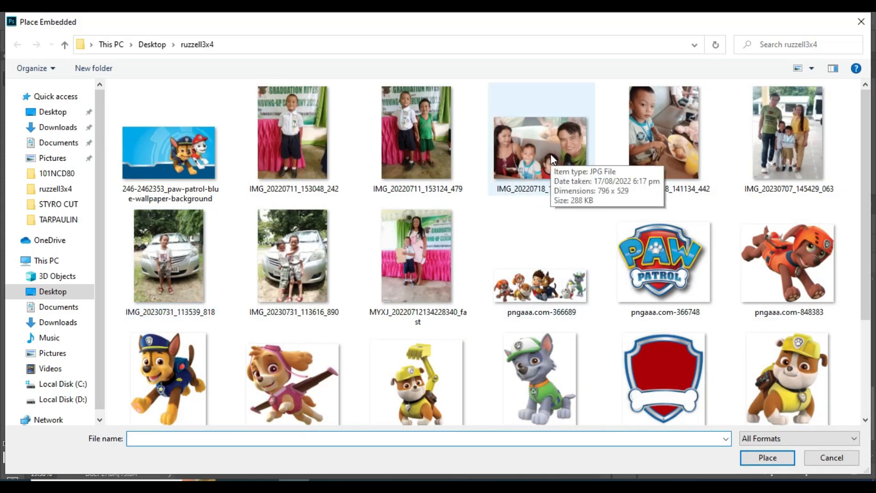
pyautogui.doubleClick(302, 259)
pyautogui.moveTo(302, 256); pyautogui.dragTo(200, 212)
pyautogui.moveTo(213, 217); pyautogui.dragTo(228, 216)
pyautogui.press('Return')
pyautogui.hotkey('ctrl', 'alt', 'g')
# Step: Place photo IMG_20220711_153124_479 over the upper yellow circle and clip it to Ellipse 1 copy 4
pyautogui.click(201, 133)
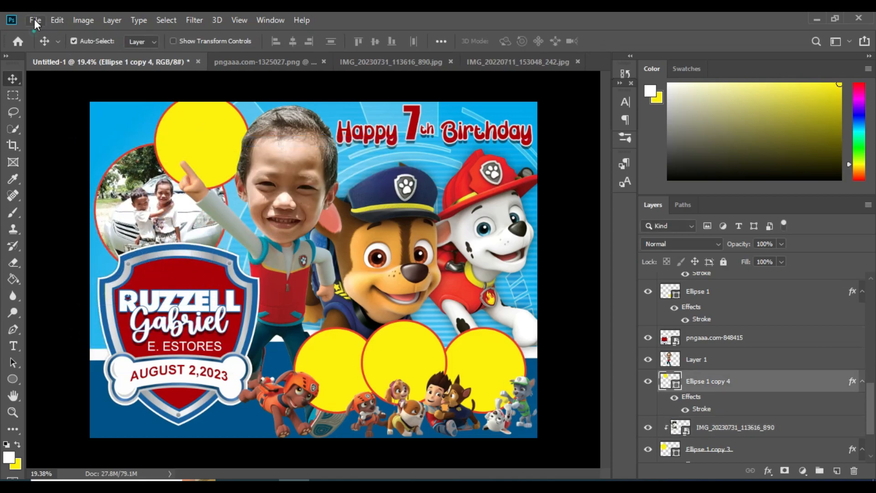
pyautogui.click(34, 19)
pyautogui.click(69, 274)
pyautogui.doubleClick(416, 137)
pyautogui.moveTo(370, 255); pyautogui.dragTo(282, 256)
pyautogui.moveTo(265, 260); pyautogui.dragTo(238, 149)
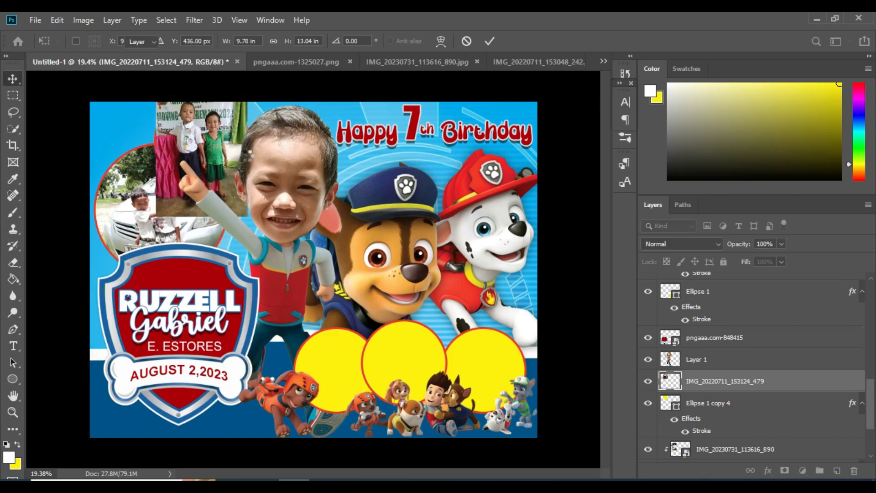
pyautogui.hotkey('ctrl', 'alt', 'g')
# Step: Resize the clipped upper photo and tilt it slightly clockwise
pyautogui.hotkey('ctrl', 't')
pyautogui.moveTo(202, 217); pyautogui.dragTo(202, 247)
pyautogui.scroll(4, 222, 157)
pyautogui.scroll(2, 222, 157)
pyautogui.moveTo(307, 128); pyautogui.dragTo(312, 131)
pyautogui.doubleClick(239, 207)
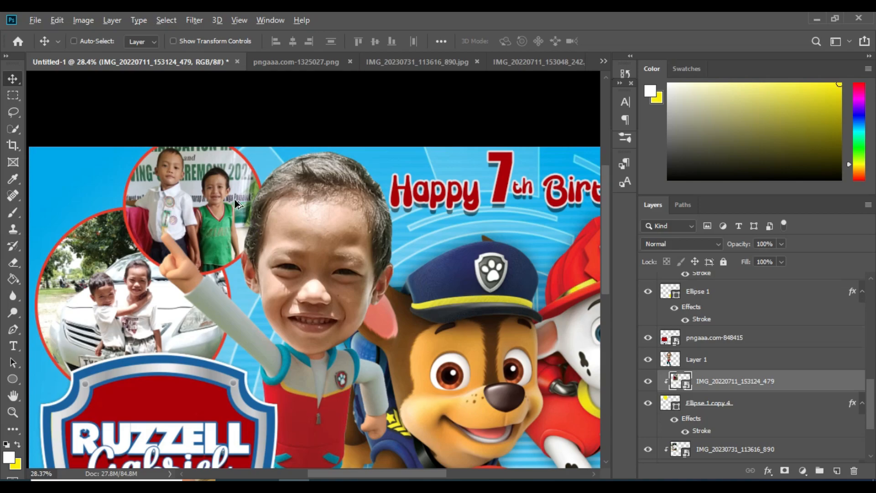
# Step: Give the Ellipse 1 copy 3 circle a red 43 px outside stroke
pyautogui.scroll(-6, 238, 205)
pyautogui.scroll(2, 395, 327)
pyautogui.rightClick(199, 219)
pyautogui.click(220, 237)
pyautogui.doubleClick(851, 429)
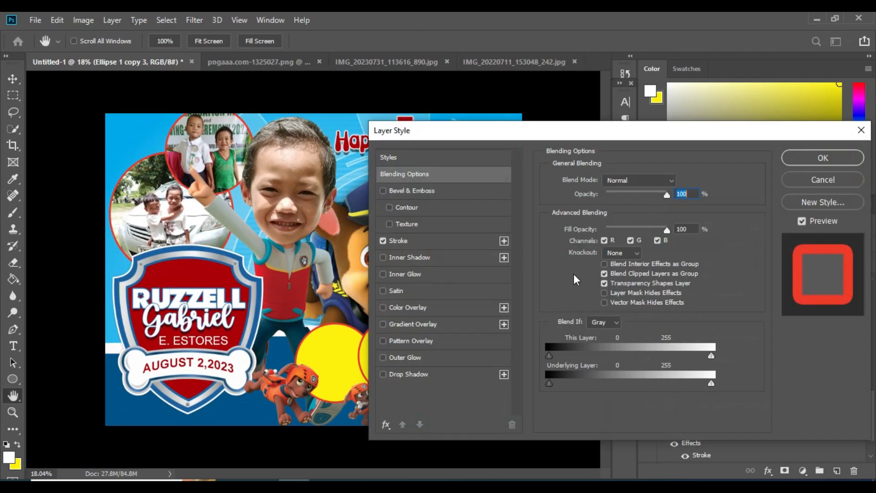
pyautogui.click(399, 240)
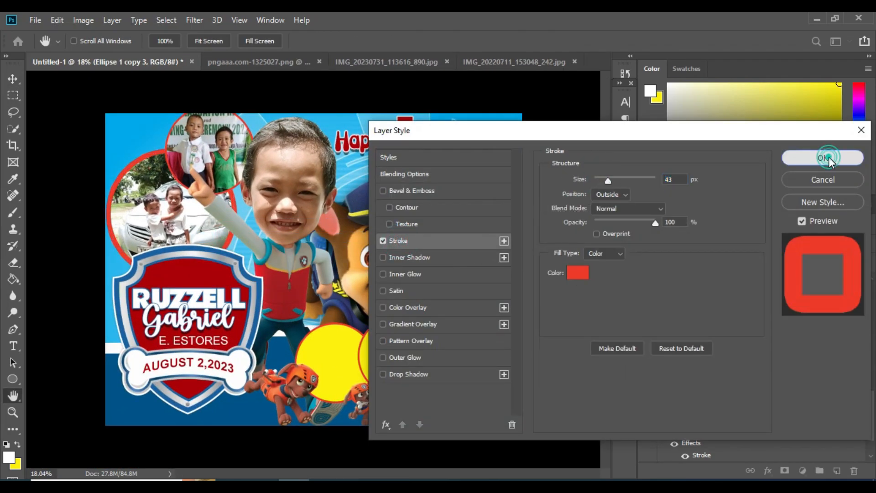
pyautogui.click(823, 157)
# Step: Hide and re-show the top-left circle photo to check the thickened red outlines
pyautogui.rightClick(207, 150)
pyautogui.click(225, 154)
pyautogui.click(647, 337)
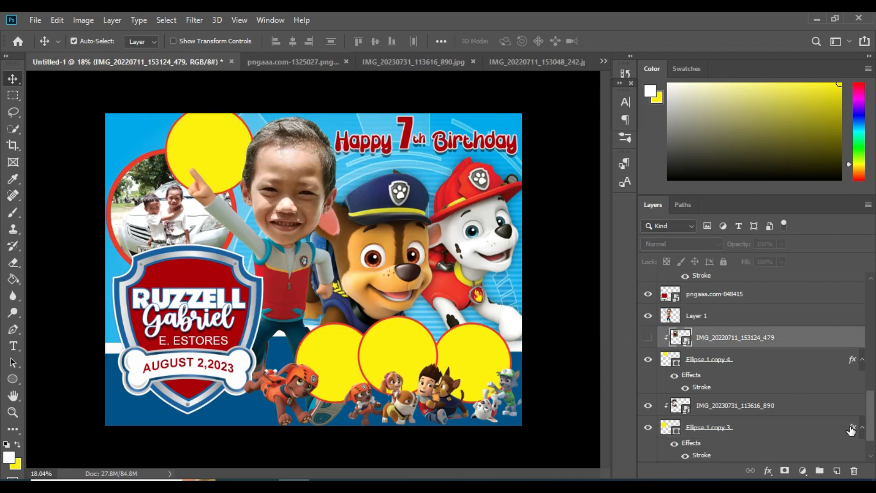
pyautogui.rightClick(202, 151)
pyautogui.click(219, 159)
pyautogui.click(648, 338)
pyautogui.rightClick(187, 153)
pyautogui.click(201, 172)
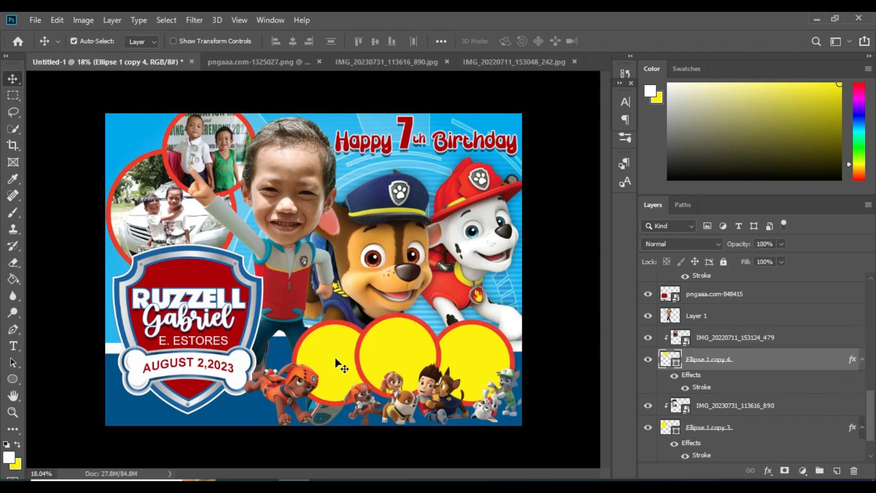
pyautogui.click(348, 340)
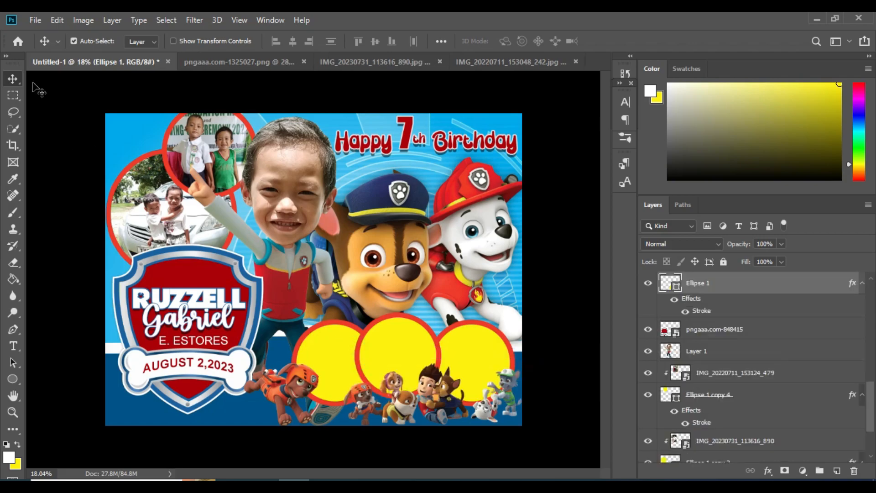
# Step: Place the MYXJ photo, scale it into the middle bottom circle and clip it there
pyautogui.click(35, 20)
pyautogui.click(85, 260)
pyautogui.doubleClick(545, 147)
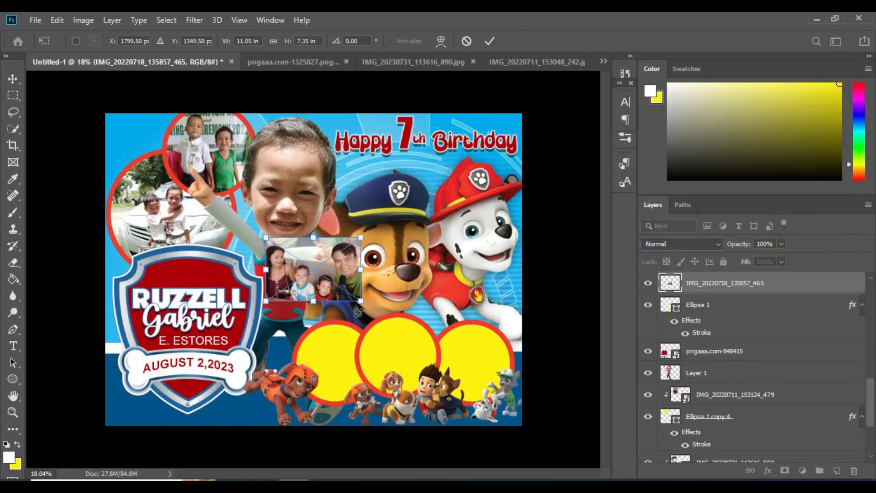
pyautogui.press('Escape')
pyautogui.click(36, 20)
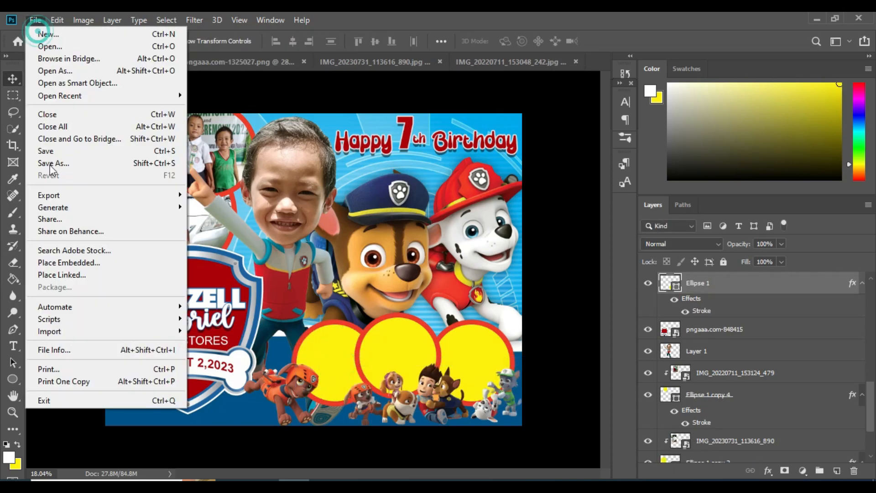
pyautogui.click(85, 263)
pyautogui.doubleClick(424, 256)
pyautogui.moveTo(402, 269); pyautogui.dragTo(293, 269)
pyautogui.moveTo(270, 270); pyautogui.dragTo(342, 366)
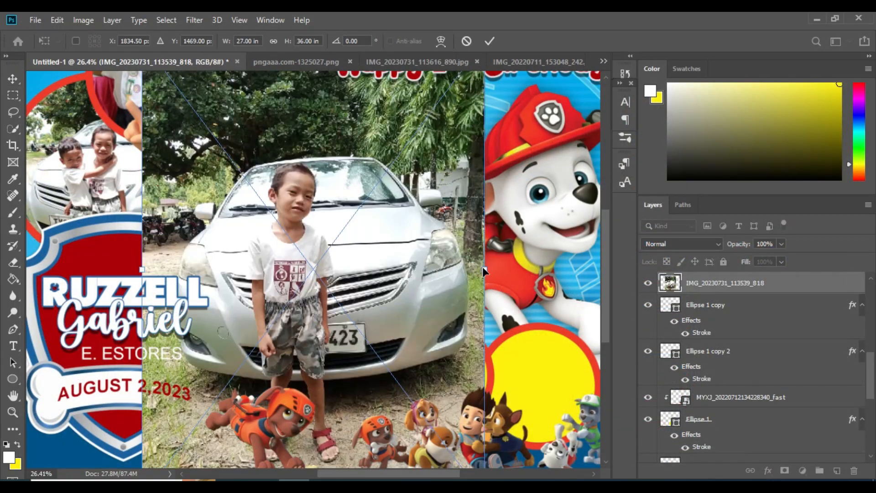
pyautogui.moveTo(481, 265); pyautogui.dragTo(438, 360)
pyautogui.press('Return')
pyautogui.hotkey('ctrl', 'alt', 'g')
# Step: Place another child photo and shrink and position it to fit the right bottom circle
pyautogui.click(539, 372)
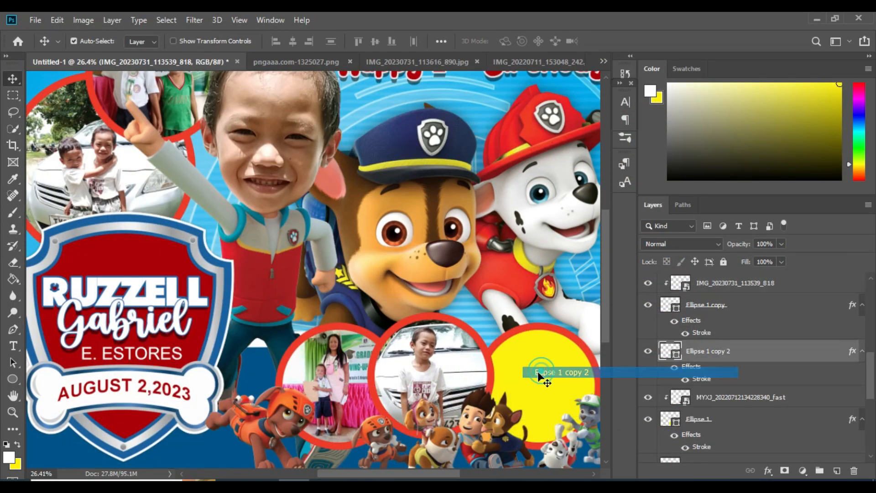
pyautogui.click(35, 20)
pyautogui.click(88, 259)
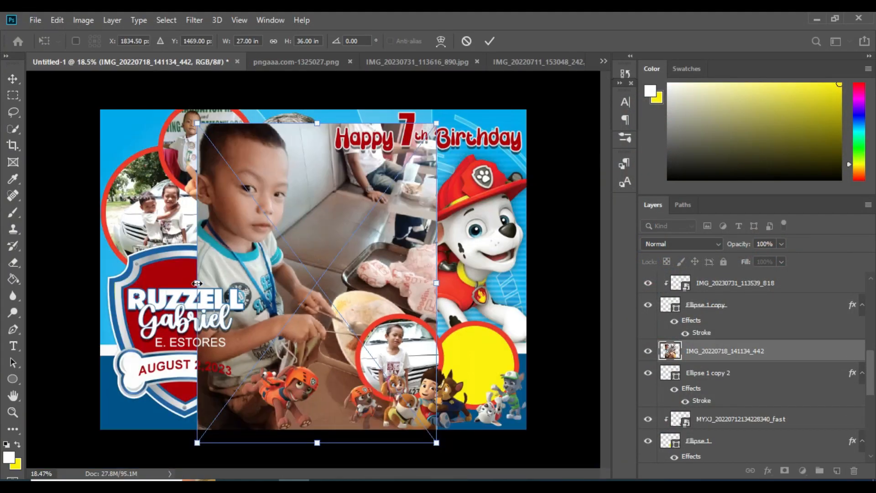
pyautogui.moveTo(440, 441); pyautogui.dragTo(480, 368)
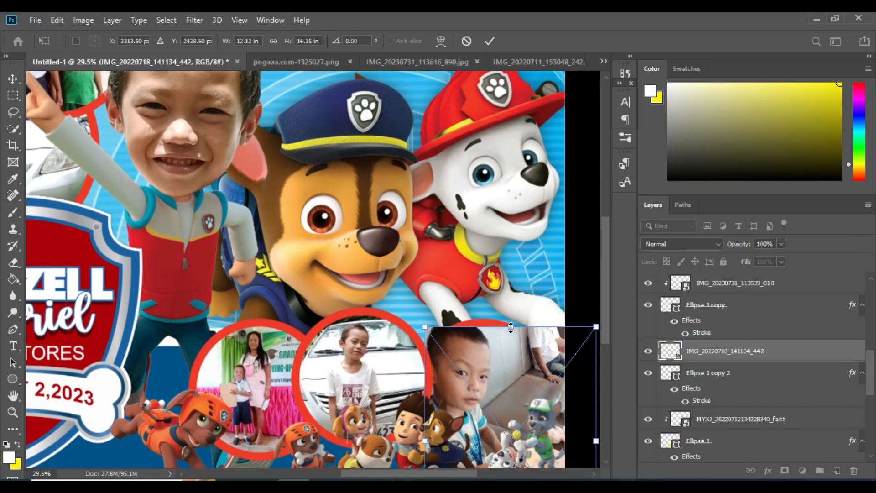
pyautogui.moveTo(525, 356); pyautogui.dragTo(486, 361)
pyautogui.moveTo(546, 409); pyautogui.dragTo(552, 412)
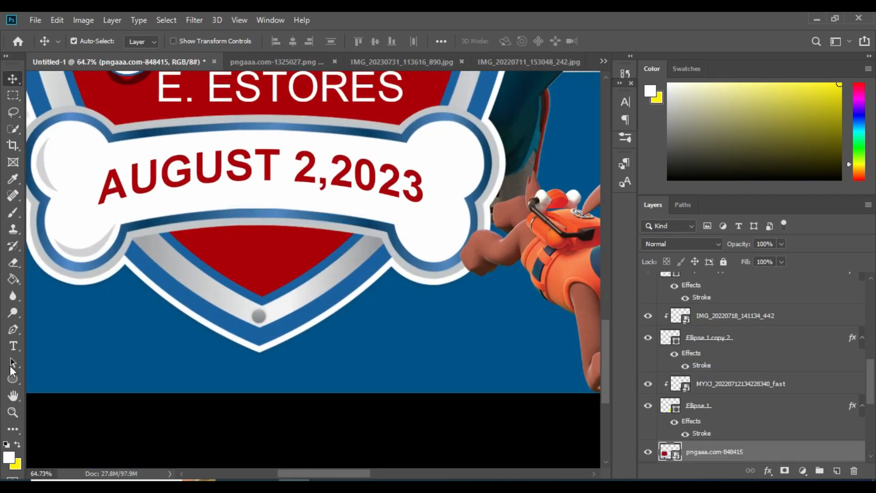
# Step: Draw a yellow rounded rectangle below the AUGUST 2,2023 date bone
pyautogui.rightClick(13, 379)
pyautogui.click(59, 391)
pyautogui.moveTo(204, 206); pyautogui.dragTo(333, 379)
pyautogui.click(594, 68)
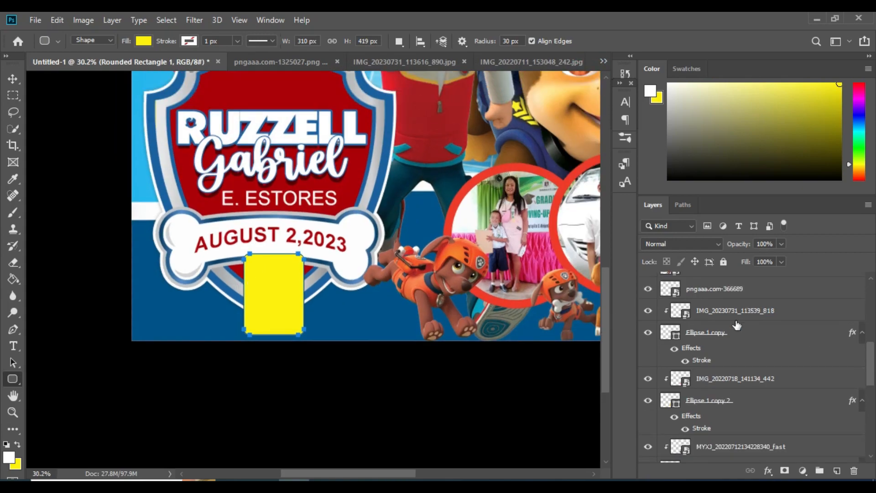
pyautogui.scroll(2, 761, 391)
pyautogui.scroll(5, 761, 390)
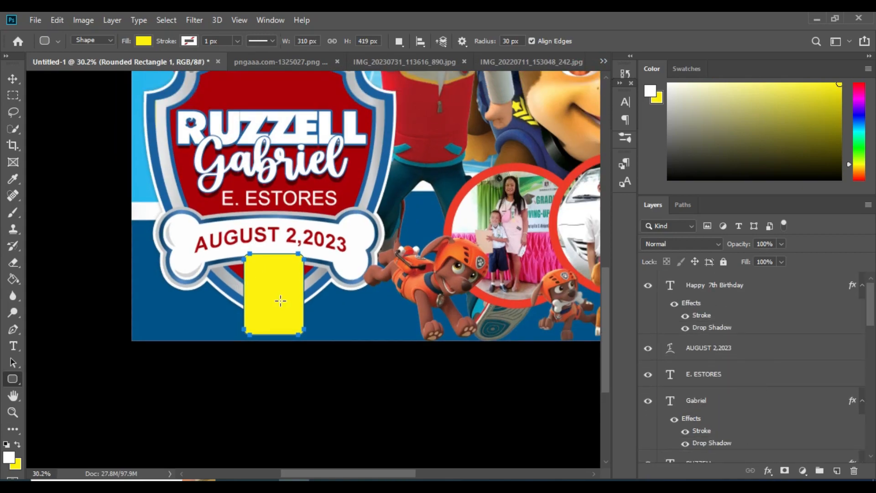
# Step: Add a red outline stroke to the yellow rounded card via Layer Style
pyautogui.press('v')
pyautogui.click(280, 301)
pyautogui.rightClick(819, 450)
pyautogui.click(670, 32)
pyautogui.moveTo(541, 143); pyautogui.dragTo(761, 175)
pyautogui.click(662, 280)
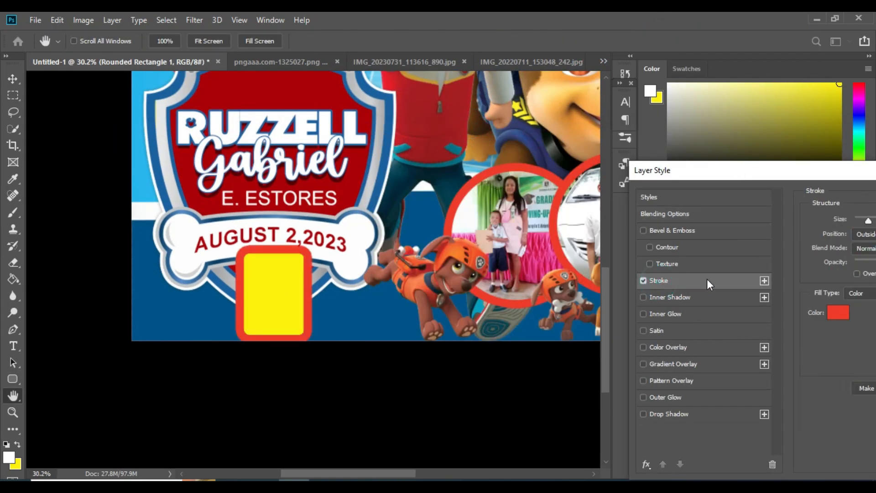
pyautogui.moveTo(842, 174); pyautogui.dragTo(369, 179)
pyautogui.click(637, 199)
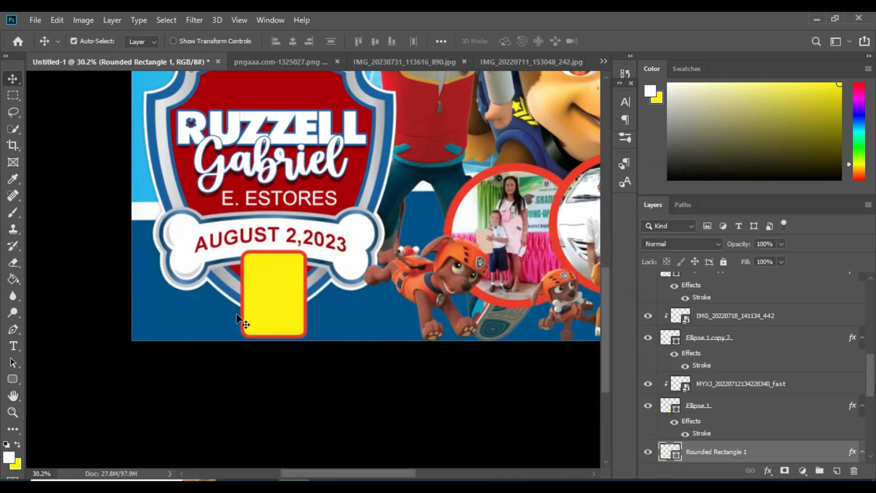
# Step: Duplicate the card and rotate the copy to about -20°, repositioning it
pyautogui.scroll(8, 262, 313)
pyautogui.keyDown('alt'); pyautogui.moveTo(302, 263); pyautogui.dragTo(234, 276); pyautogui.keyUp('alt')
pyautogui.hotkey('ctrl', 't')
pyautogui.moveTo(321, 220); pyautogui.dragTo(303, 196)
pyautogui.moveTo(242, 261); pyautogui.dragTo(179, 273)
pyautogui.moveTo(259, 295); pyautogui.dragTo(258, 281)
pyautogui.moveTo(194, 282); pyautogui.dragTo(428, 255)
pyautogui.press('Return')
# Step: Flip the right-hand card horizontally so the cards fan outward
pyautogui.hotkey('ctrl', 't')
pyautogui.rightClick(378, 269)
pyautogui.click(453, 422)
pyautogui.scroll(-7, 406, 266)
pyautogui.press('Return')
pyautogui.scroll(-6, 400, 269)
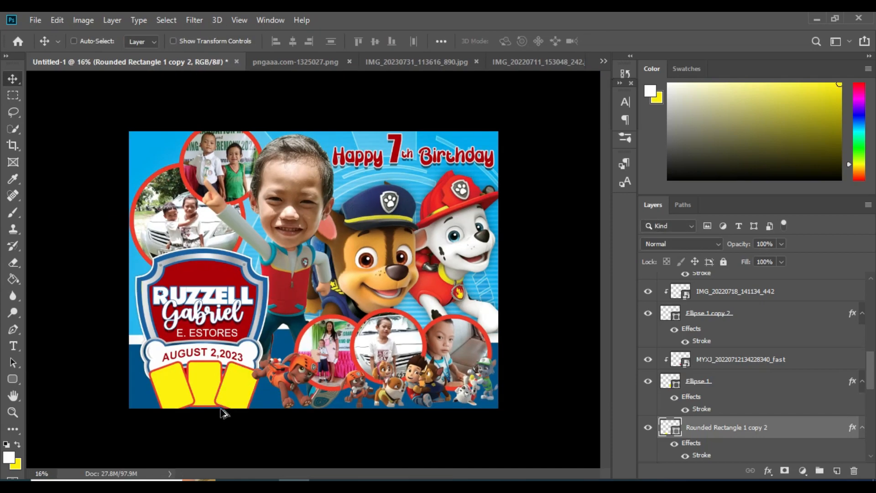
pyautogui.scroll(8, 220, 410)
# Step: Rotate the left card 90° and nudge it down and left
pyautogui.rightClick(116, 308)
pyautogui.click(132, 318)
pyautogui.hotkey('ctrl', 't')
pyautogui.rightClick(122, 324)
pyautogui.click(158, 289)
pyautogui.moveTo(133, 323); pyautogui.dragTo(125, 331)
pyautogui.press('Return')
# Step: Place a photo on the left yellow card, rotated about 20° to match, and clip it inside
pyautogui.scroll(-3, 124, 333)
pyautogui.click(35, 20)
pyautogui.click(92, 264)
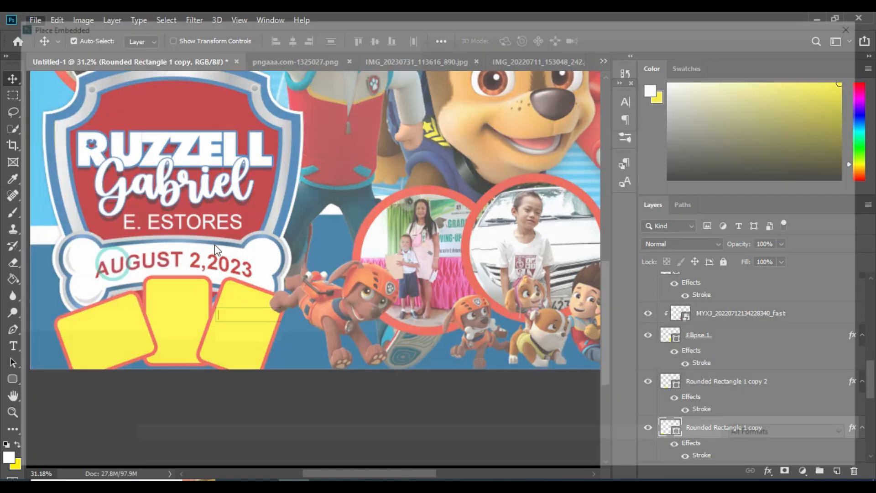
pyautogui.doubleClick(548, 137)
pyautogui.moveTo(280, 251); pyautogui.dragTo(109, 357)
pyautogui.moveTo(227, 328); pyautogui.dragTo(132, 329)
pyautogui.scroll(7, 73, 340)
pyautogui.moveTo(216, 276); pyautogui.dragTo(203, 250)
pyautogui.moveTo(144, 361); pyautogui.dragTo(154, 387)
pyautogui.press('Return')
pyautogui.hotkey('ctrl', 'alt', 'g')
pyautogui.moveTo(219, 362); pyautogui.dragTo(228, 365)
# Step: Place a second photo sized to the middle card and clip it inside
pyautogui.rightClick(270, 284)
pyautogui.click(292, 291)
pyautogui.click(38, 21)
pyautogui.click(91, 272)
pyautogui.doubleClick(343, 258)
pyautogui.scroll(-9, 275, 257)
pyautogui.moveTo(315, 391); pyautogui.dragTo(176, 420)
pyautogui.scroll(8, 176, 420)
pyautogui.scroll(4, 176, 420)
pyautogui.scroll(-3, 177, 420)
pyautogui.moveTo(182, 169); pyautogui.dragTo(184, 290)
pyautogui.moveTo(204, 358); pyautogui.dragTo(204, 238)
pyautogui.press('Return')
pyautogui.hotkey('ctrl', 'alt', 'g')
# Step: Place the family photo, tilted, over the right card and clip it inside
pyautogui.rightClick(312, 245)
pyautogui.click(337, 251)
pyautogui.click(39, 21)
pyautogui.click(81, 266)
pyautogui.doubleClick(800, 145)
pyautogui.scroll(-9, 367, 270)
pyautogui.moveTo(528, 272); pyautogui.dragTo(264, 276)
pyautogui.moveTo(210, 253); pyautogui.dragTo(366, 286)
pyautogui.scroll(9, 413, 282)
pyautogui.press('Return')
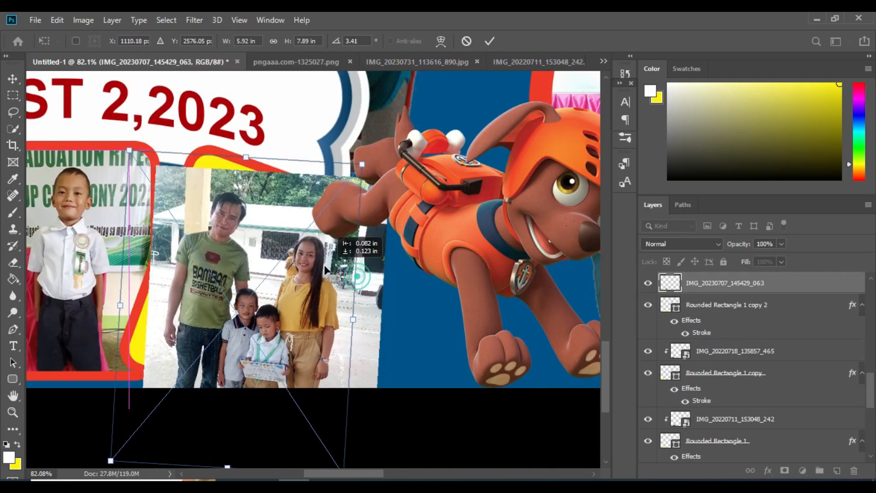
pyautogui.hotkey('ctrl', 'alt', 'g')
pyautogui.scroll(-4, 333, 274)
pyautogui.scroll(-4, 319, 265)
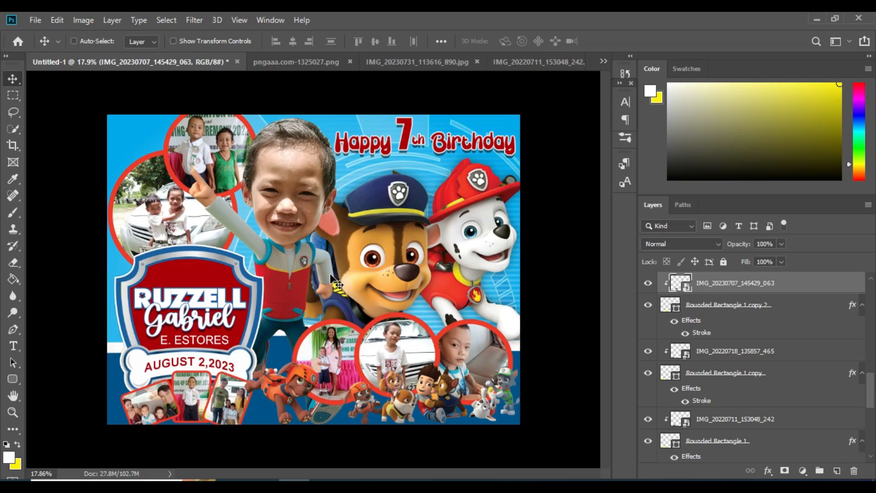
pyautogui.scroll(9, 187, 284)
# Step: Place the PAW Patrol logo, enlarged, at the top centre of the name badge
pyautogui.keyDown('ctrl'); pyautogui.rightClick(156, 259); pyautogui.keyUp('ctrl')
pyautogui.click(183, 265)
pyautogui.click(35, 22)
pyautogui.click(107, 270)
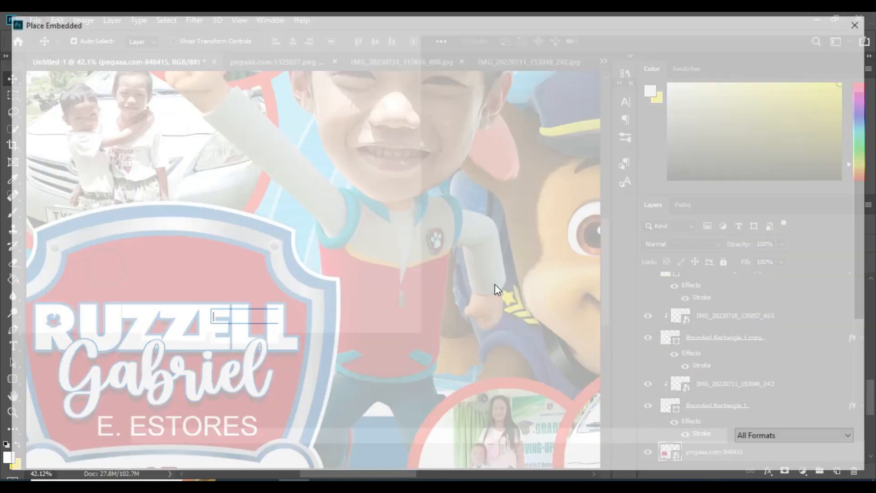
pyautogui.scroll(-2, 663, 270)
pyautogui.scroll(2, 639, 273)
pyautogui.doubleClick(639, 274)
pyautogui.moveTo(333, 254); pyautogui.dragTo(312, 263)
pyautogui.moveTo(288, 265); pyautogui.dragTo(185, 250)
pyautogui.moveTo(166, 216); pyautogui.dragTo(168, 203)
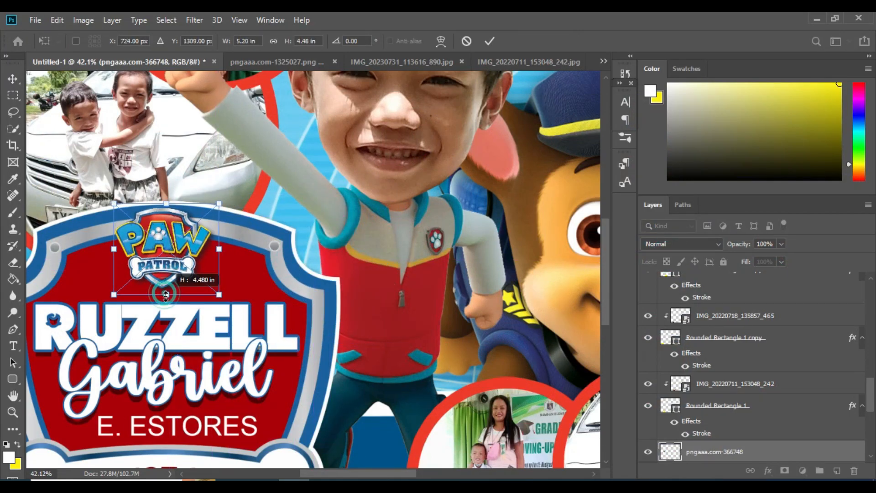
pyautogui.moveTo(165, 293); pyautogui.dragTo(163, 298)
pyautogui.press('Return')
pyautogui.hotkey('ctrl', '0')
# Step: Save the layout as the TIFF file '3x4PAW PATROL'
pyautogui.hotkey('ctrl', 's')
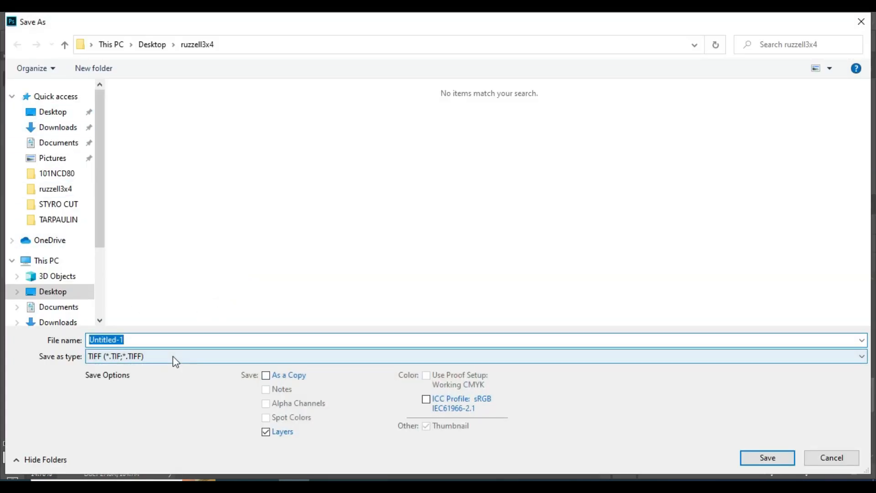
pyautogui.write('3x4PAW PATROL')
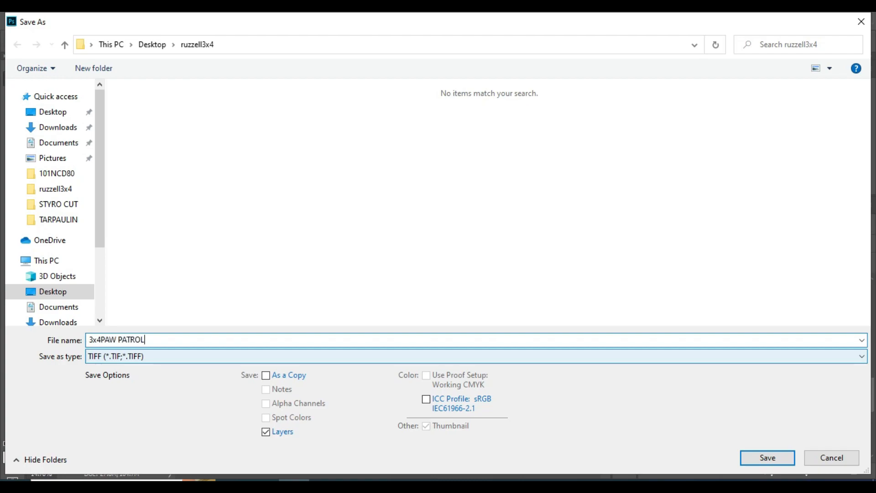
pyautogui.press('Return')
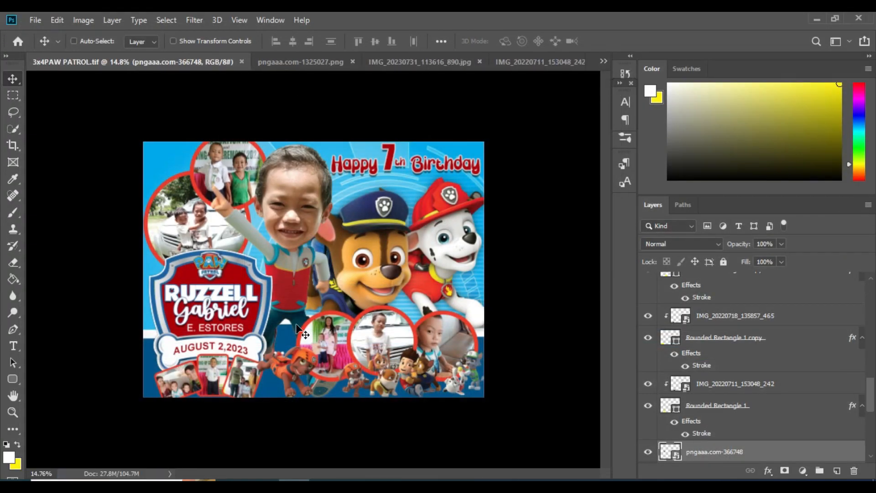
# Step: Save another copy of the layout in JPEG format
pyautogui.hotkey('ctrl', 'shift', 's')
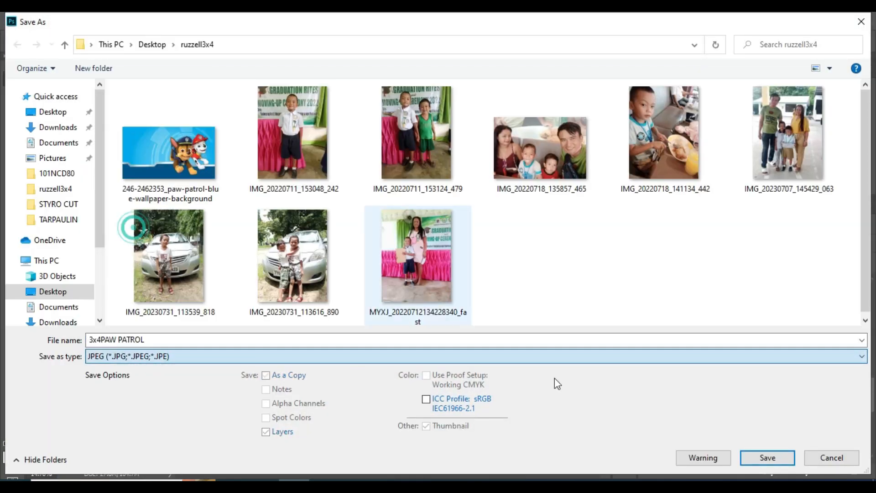
pyautogui.click(768, 458)
pyautogui.press('Return')
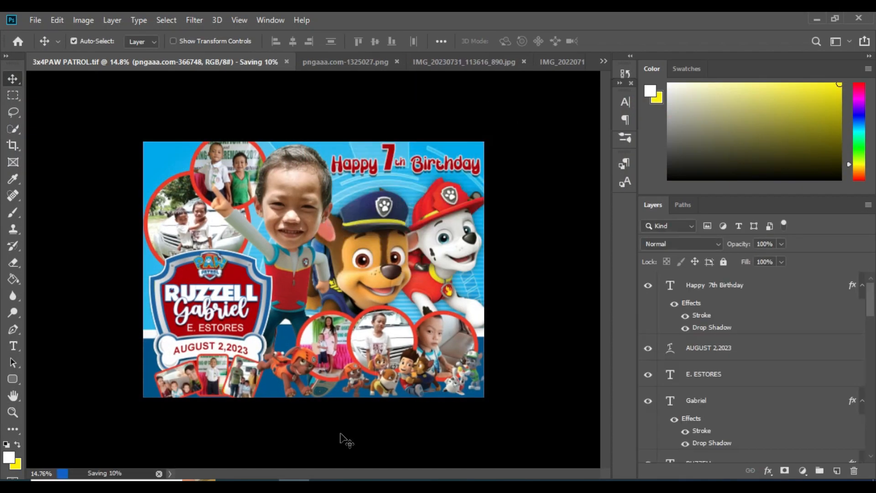